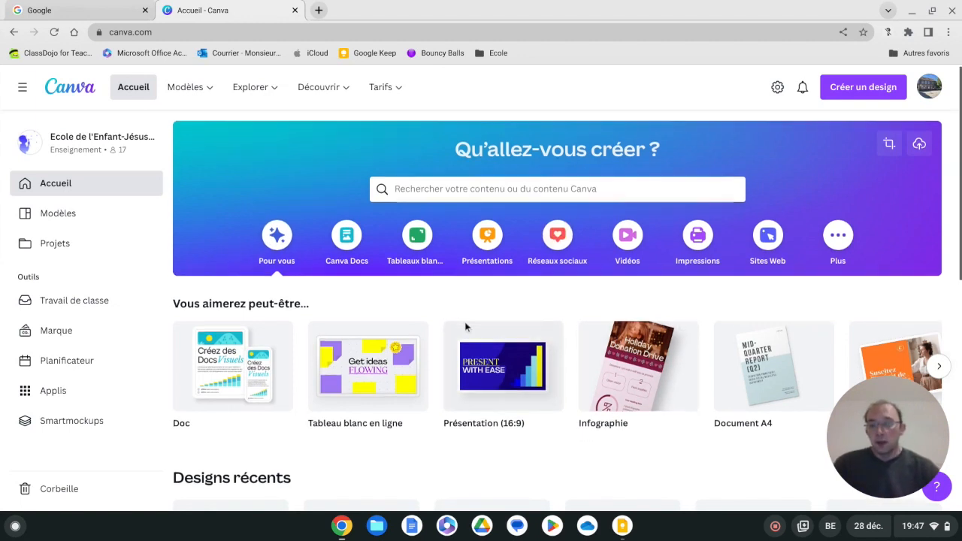
Look through the recent designs on the home page to see which saved presentations need organizing.
{"action": "scroll", "coordinate": [466, 326], "scroll_direction": "down", "scroll_amount": 1}
{"action": "scroll", "coordinate": [466, 326], "scroll_direction": "down", "scroll_amount": 3}
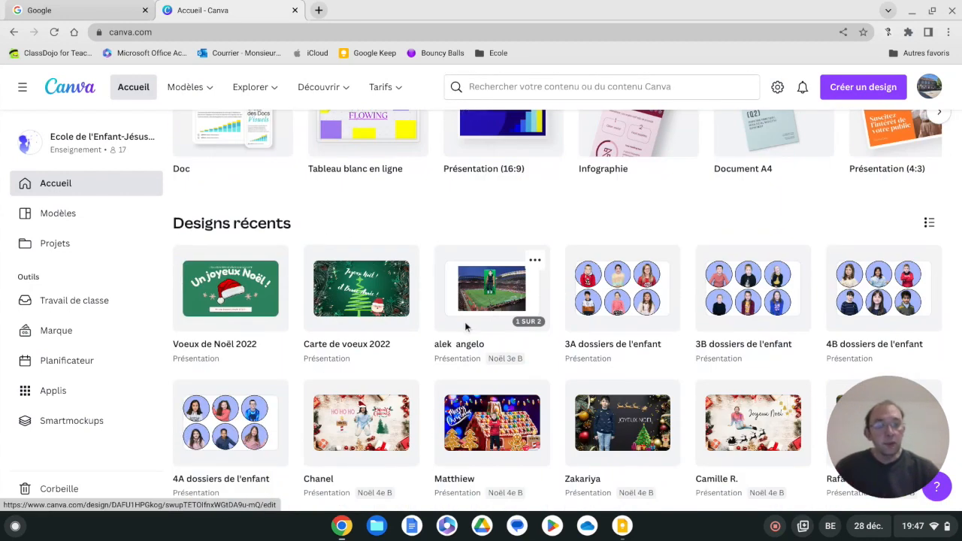
{"action": "scroll", "coordinate": [465, 326], "scroll_direction": "down", "scroll_amount": 1}
{"action": "scroll", "coordinate": [465, 325], "scroll_direction": "up", "scroll_amount": 1}
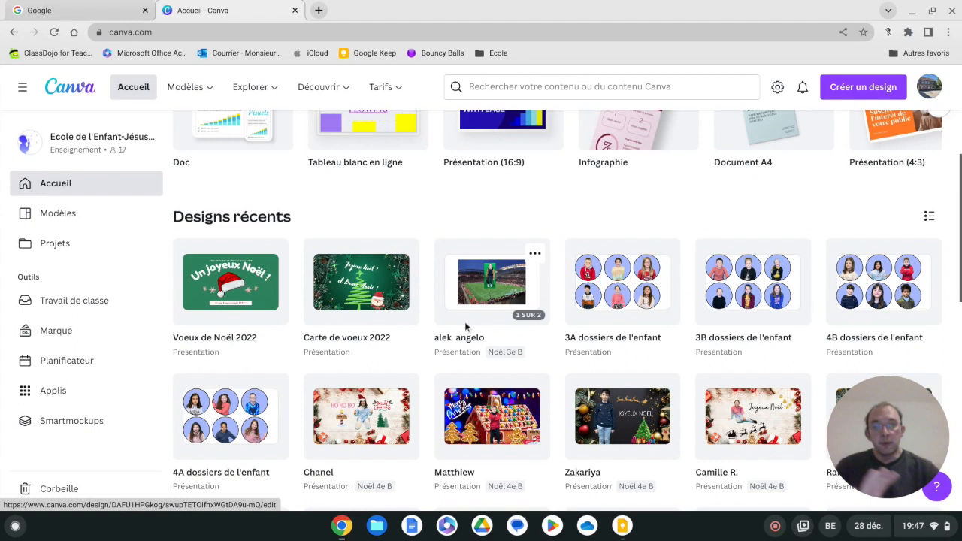
{"action": "scroll", "coordinate": [465, 326], "scroll_direction": "down", "scroll_amount": 1}
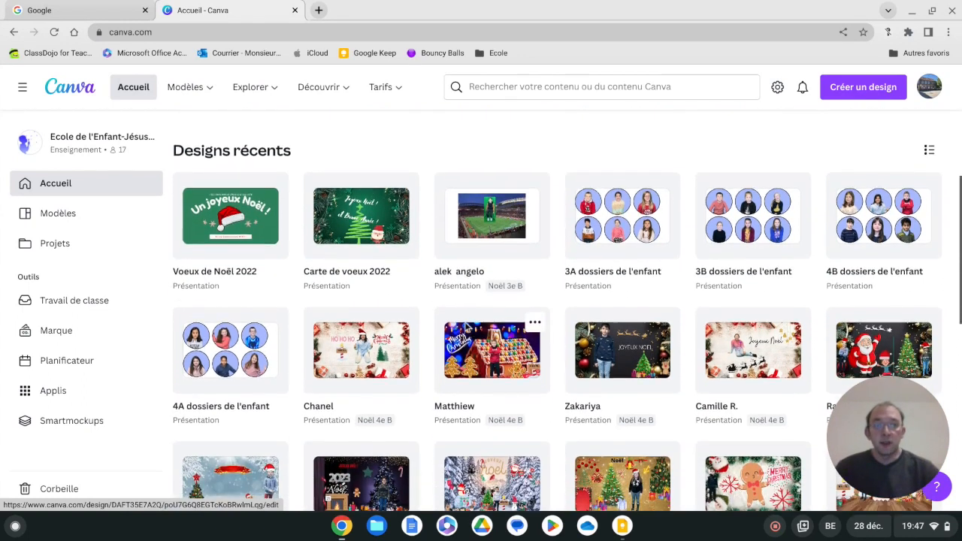
{"action": "scroll", "coordinate": [465, 326], "scroll_direction": "down", "scroll_amount": 3}
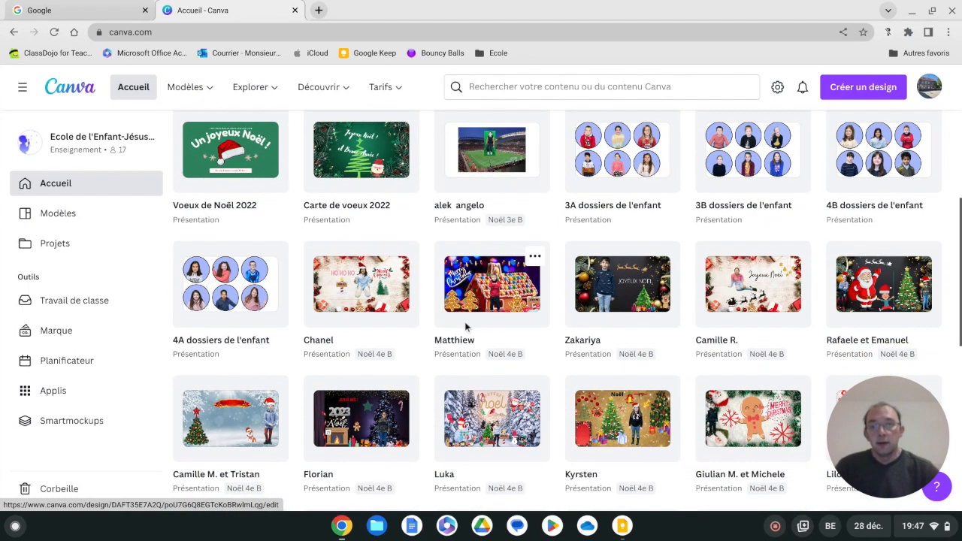
{"action": "scroll", "coordinate": [465, 326], "scroll_direction": "down", "scroll_amount": 1}
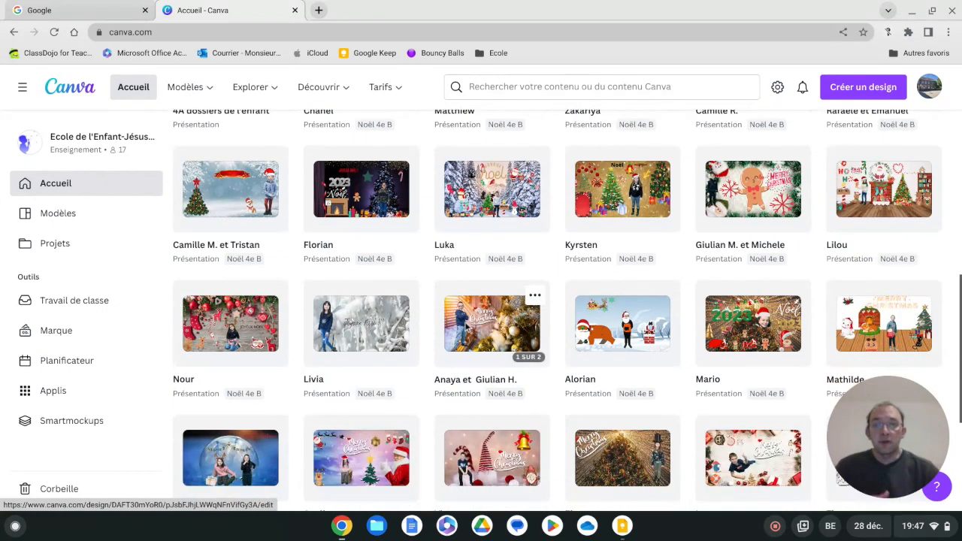
{"action": "scroll", "coordinate": [465, 326], "scroll_direction": "down", "scroll_amount": 1}
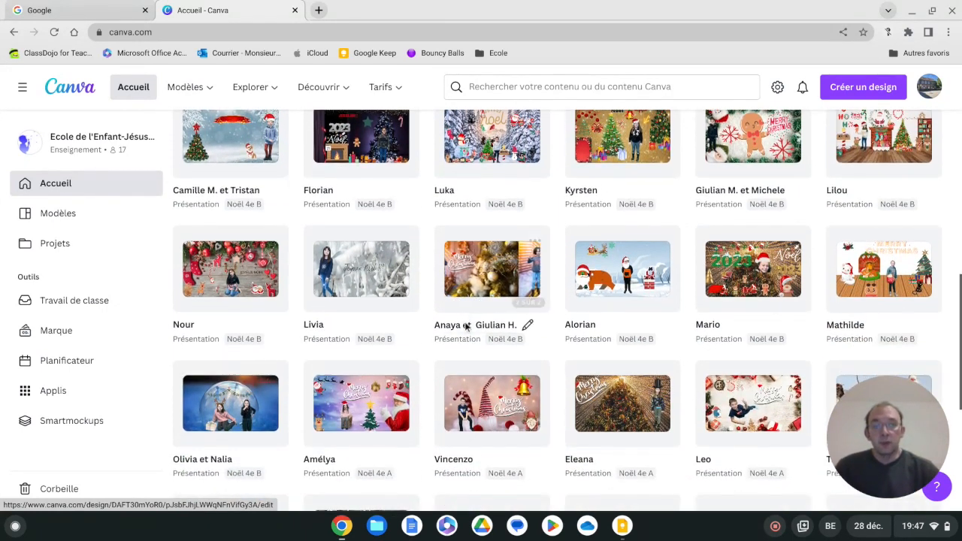
{"action": "scroll", "coordinate": [465, 326], "scroll_direction": "up", "scroll_amount": 9}
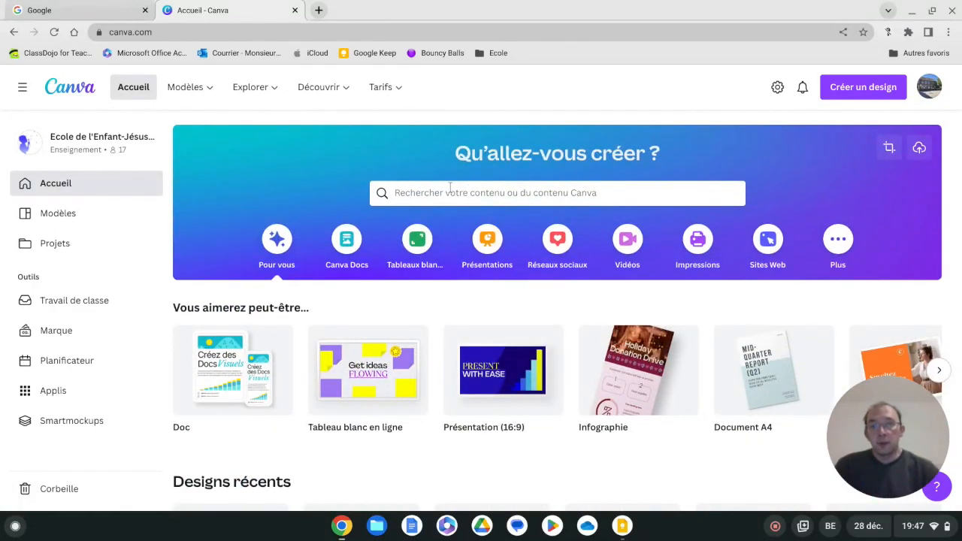
Search for "voeux" and show the matching results among the projects instead of the templates.
{"action": "left_click", "coordinate": [473, 189]}
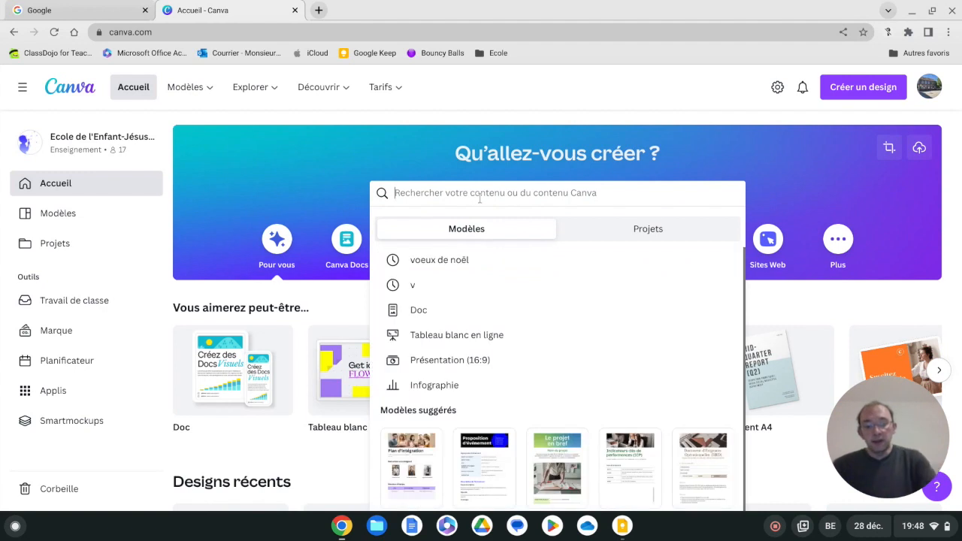
{"action": "type", "text": "voeux"}
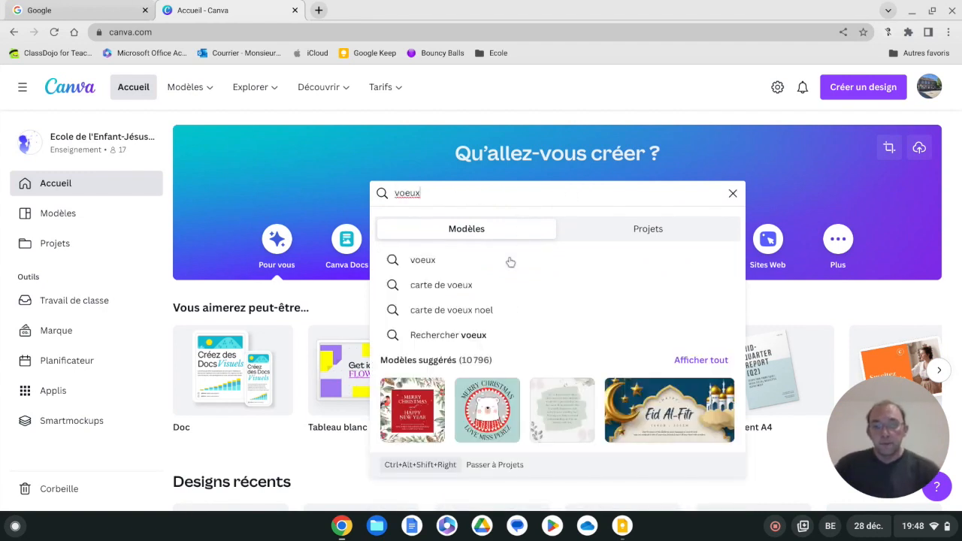
{"action": "left_click", "coordinate": [506, 269]}
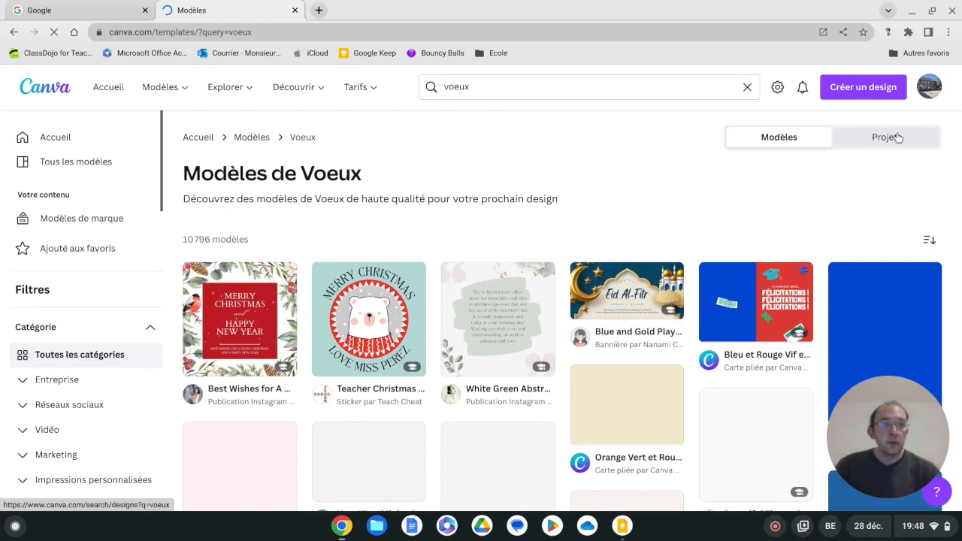
{"action": "left_click", "coordinate": [894, 137]}
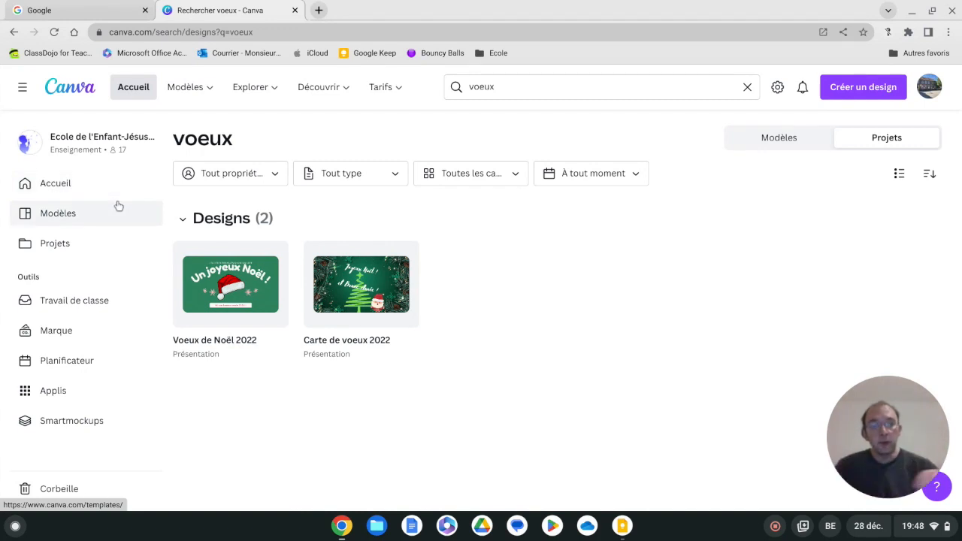
Open the projects page with the Vos projets filter and list only the folders.
{"action": "left_click", "coordinate": [81, 248]}
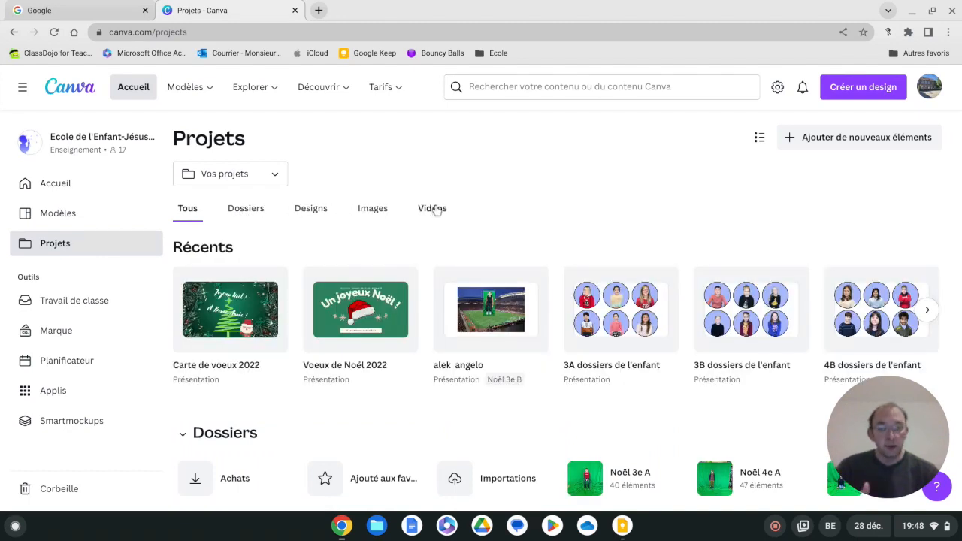
{"action": "left_click", "coordinate": [275, 180]}
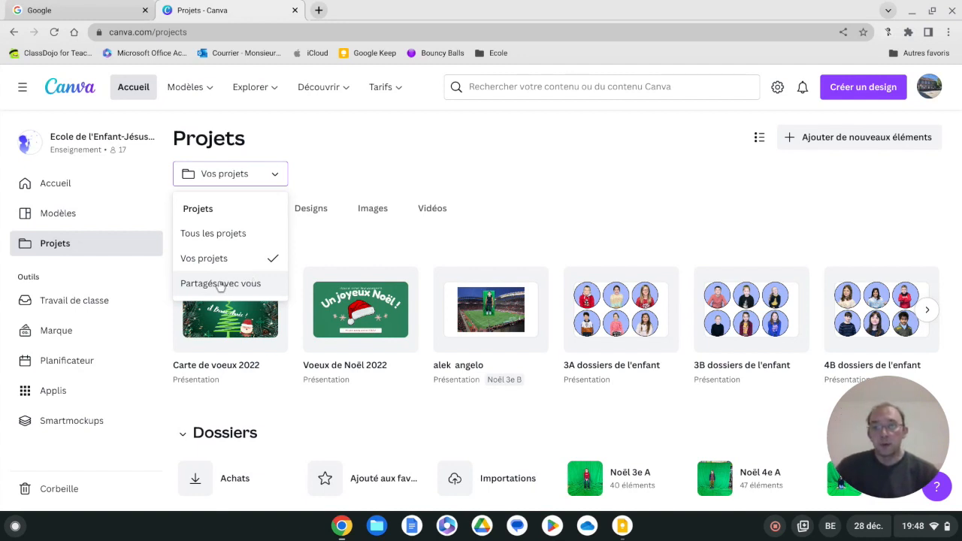
{"action": "left_click", "coordinate": [214, 260]}
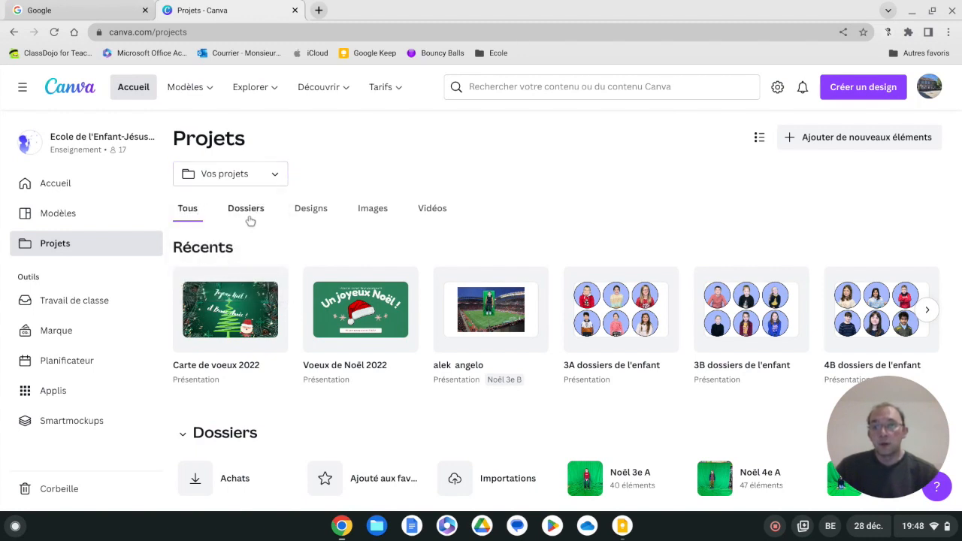
{"action": "left_click", "coordinate": [250, 218]}
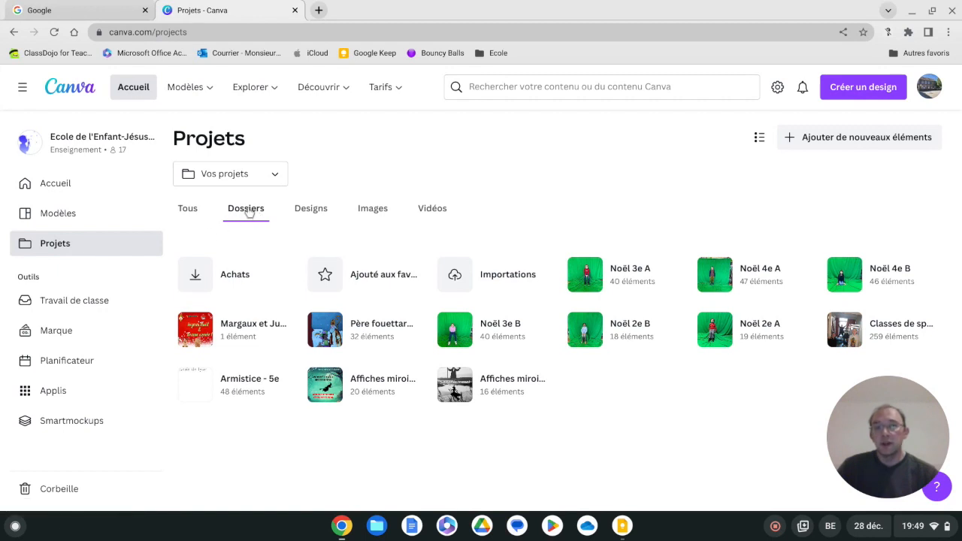
Create a folder named "Noel 2022 (voeux)" and show the list of designs in the projects.
{"action": "left_click", "coordinate": [835, 138]}
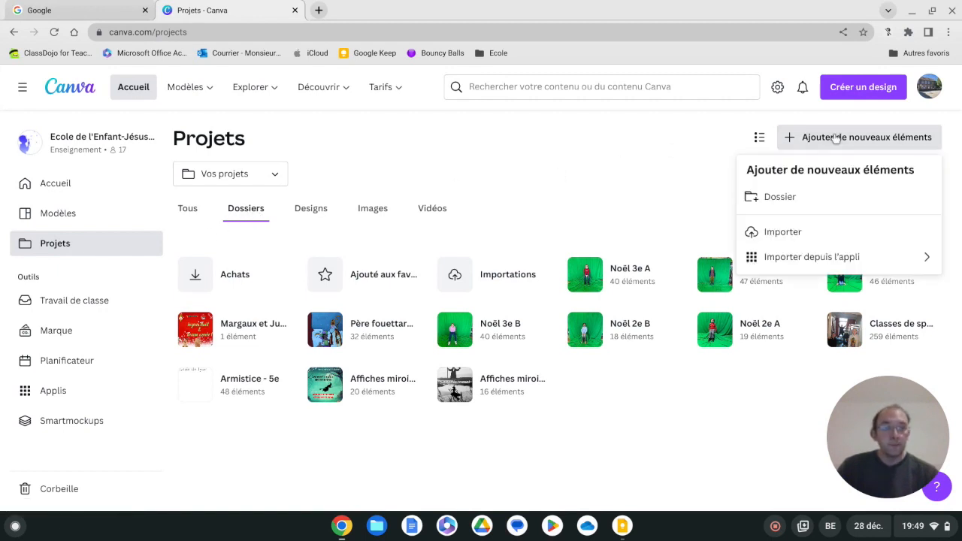
{"action": "left_click", "coordinate": [793, 202]}
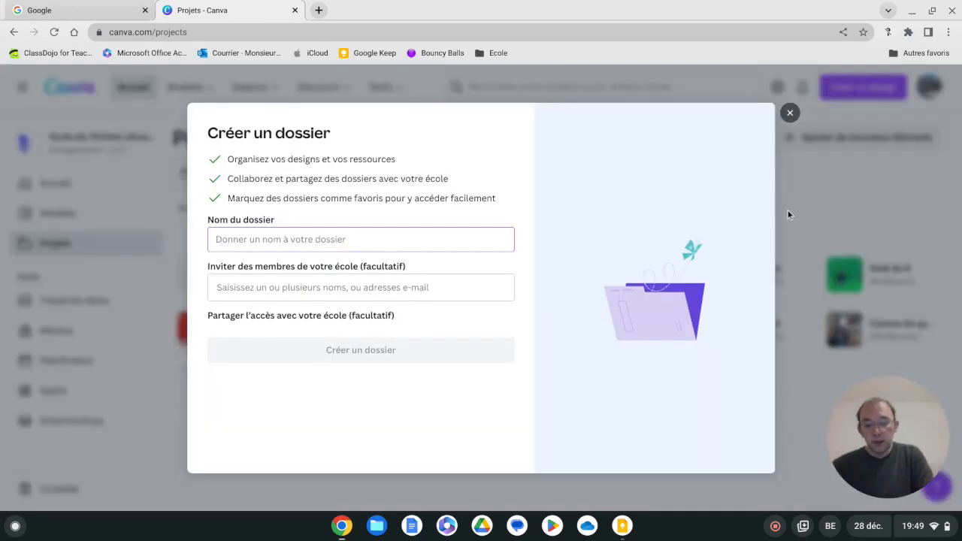
{"action": "type", "text": "Noel 2022"}
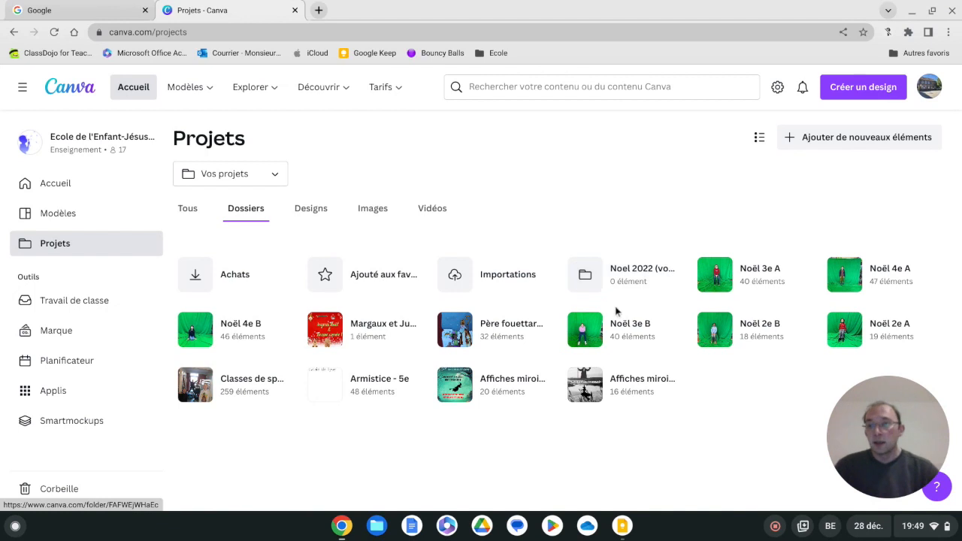
{"action": "left_click", "coordinate": [322, 212]}
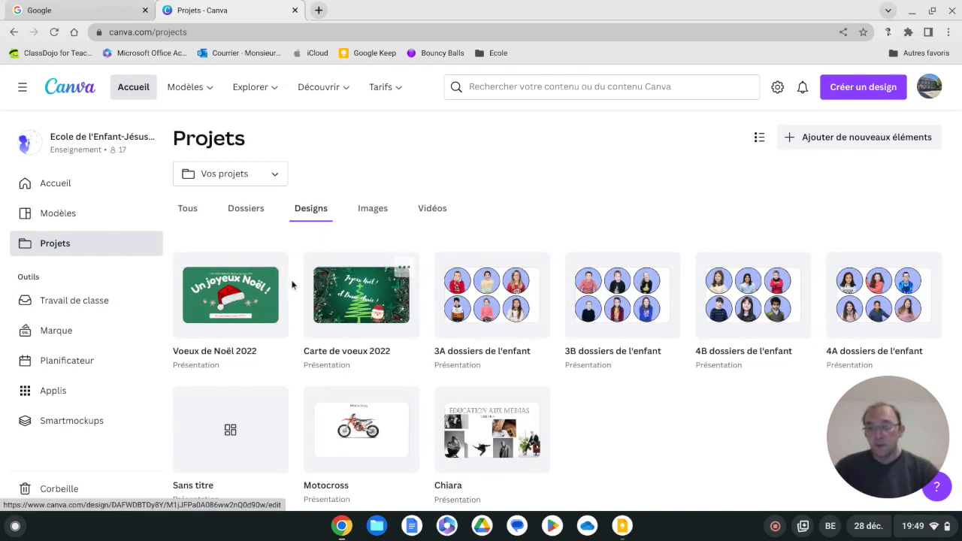
{"action": "left_click", "coordinate": [404, 269]}
{"action": "left_click", "coordinate": [367, 279]}
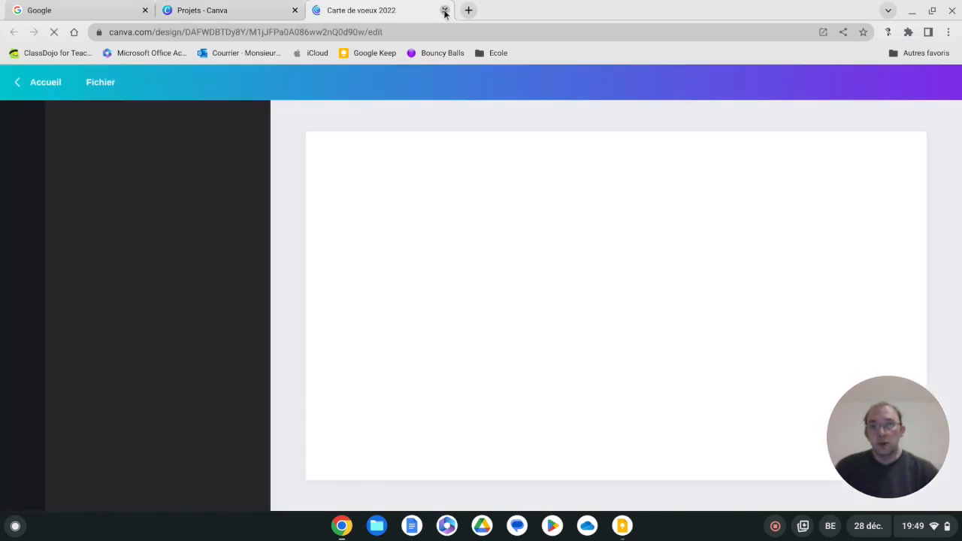
{"action": "left_click", "coordinate": [444, 10]}
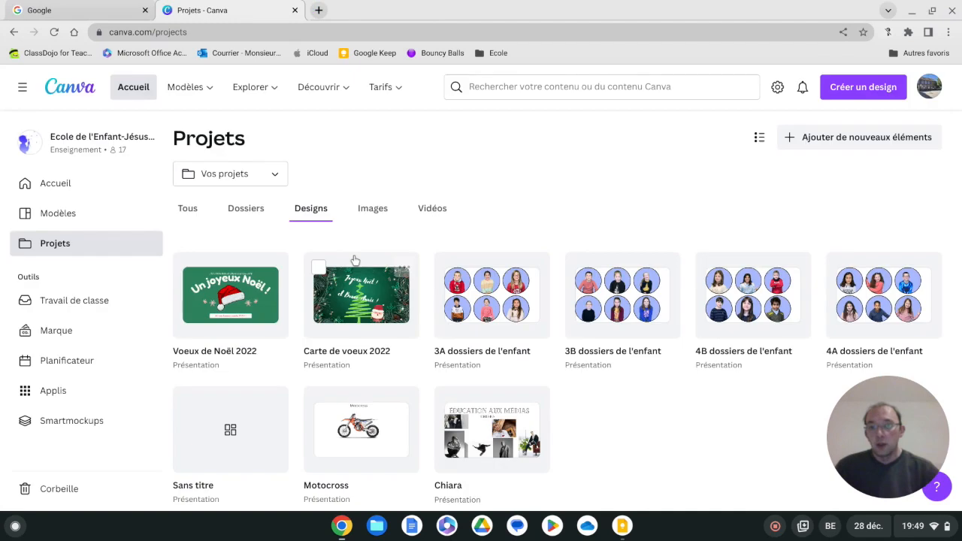
{"action": "left_click", "coordinate": [404, 267]}
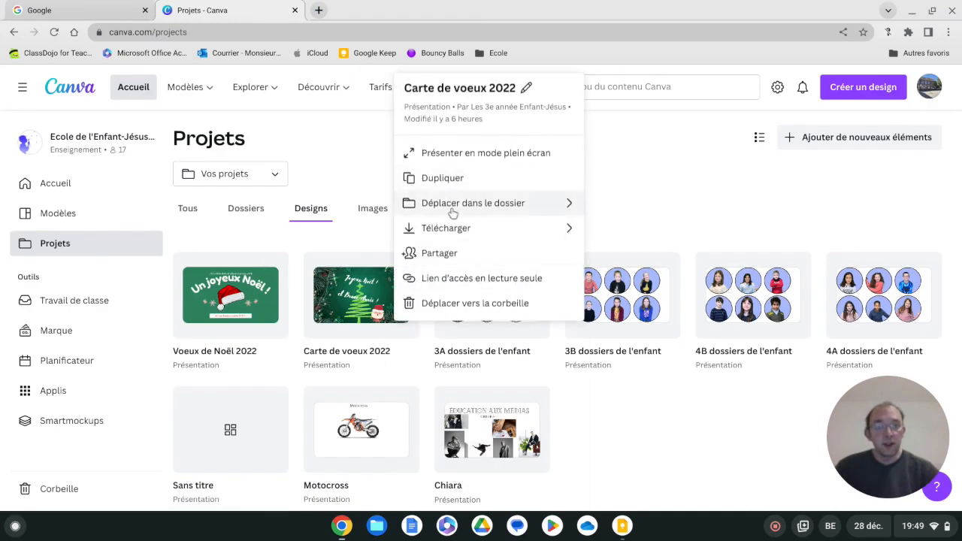
{"action": "left_click", "coordinate": [369, 241]}
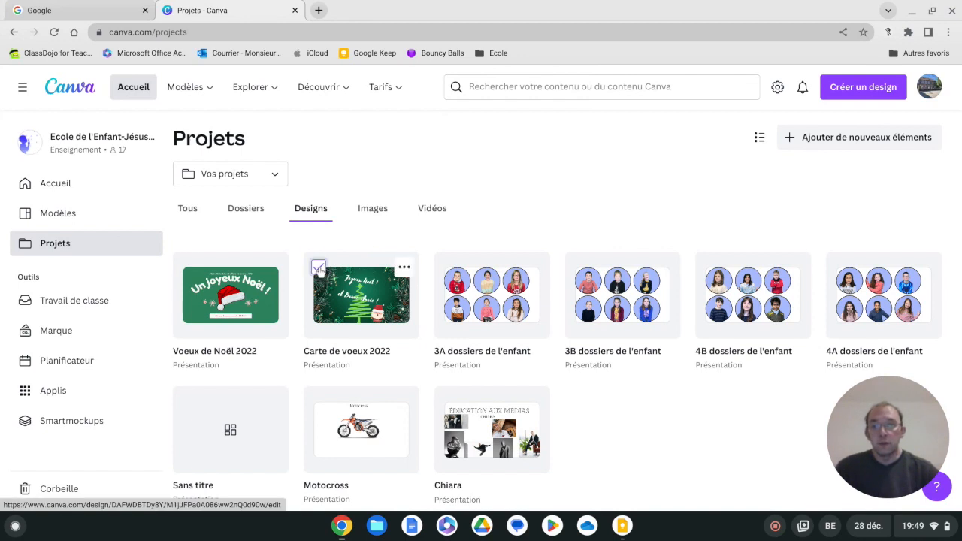
{"action": "left_click_drag", "start_coordinate": [318, 268], "coordinate": [244, 280]}
{"action": "left_click_drag", "start_coordinate": [324, 269], "coordinate": [322, 269]}
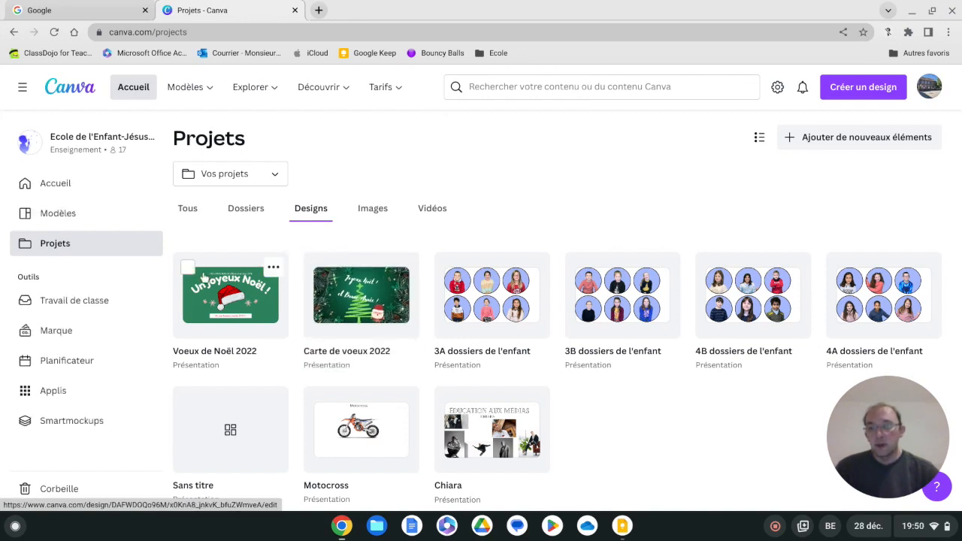
Move the designs "Voeux de Noël 2022" and "Carte de voeux 2022" together into the "Noel 2022 (voeux)" folder under Vos projets.
{"action": "left_click", "coordinate": [188, 267]}
{"action": "left_click", "coordinate": [318, 267]}
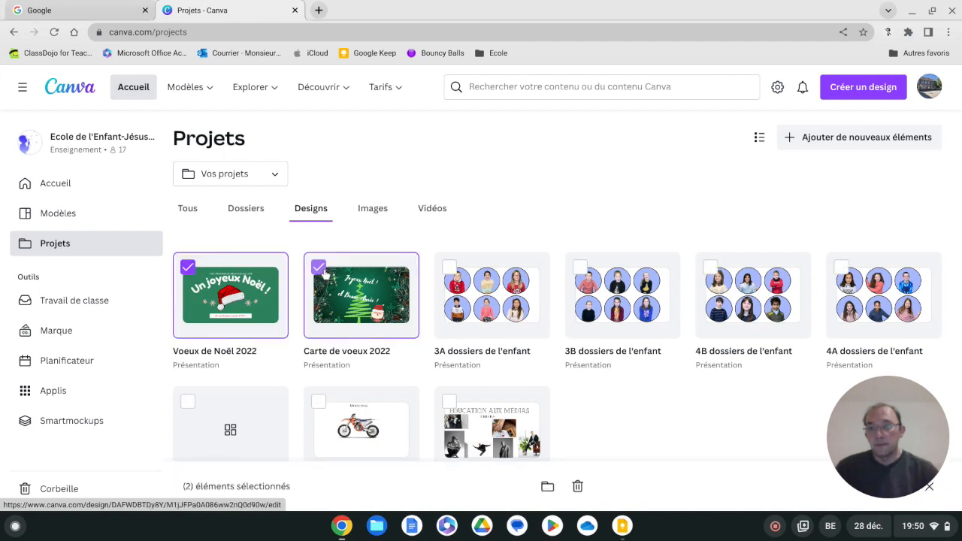
{"action": "left_click", "coordinate": [547, 487]}
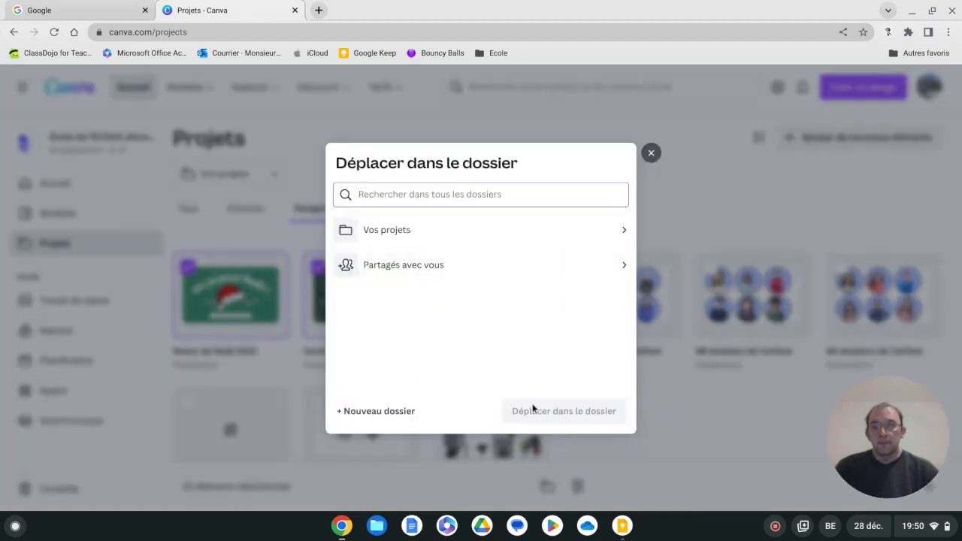
{"action": "left_click", "coordinate": [470, 239]}
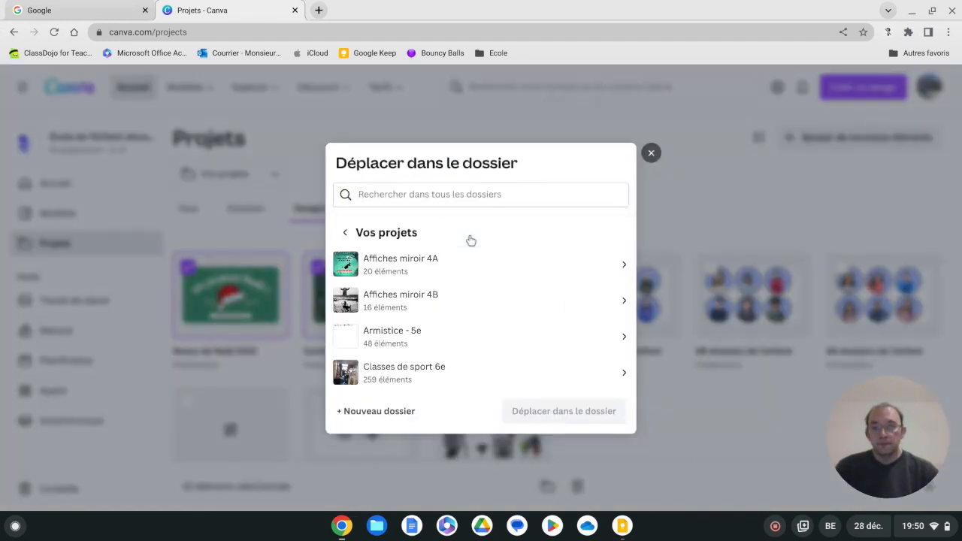
{"action": "scroll", "coordinate": [437, 308], "scroll_direction": "down", "scroll_amount": 3}
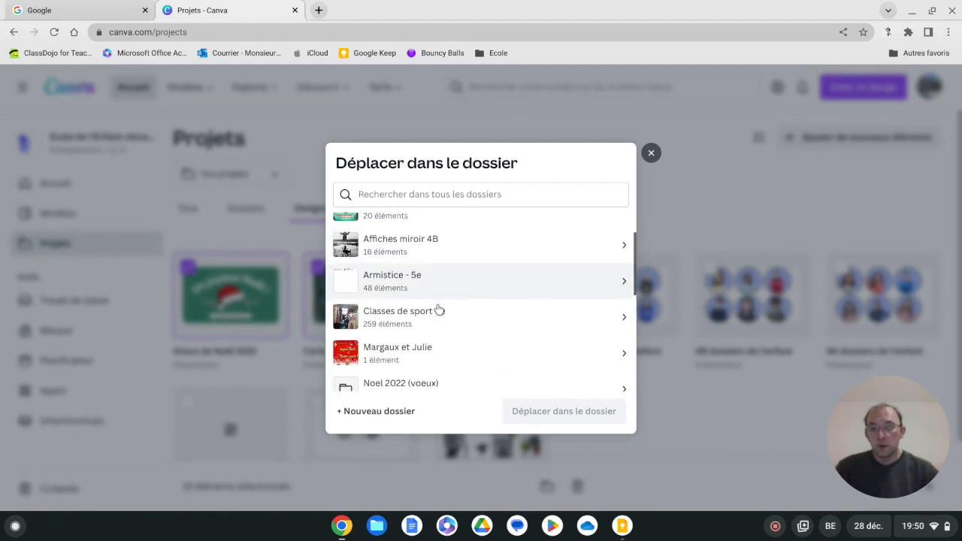
{"action": "scroll", "coordinate": [428, 310], "scroll_direction": "down", "scroll_amount": 1}
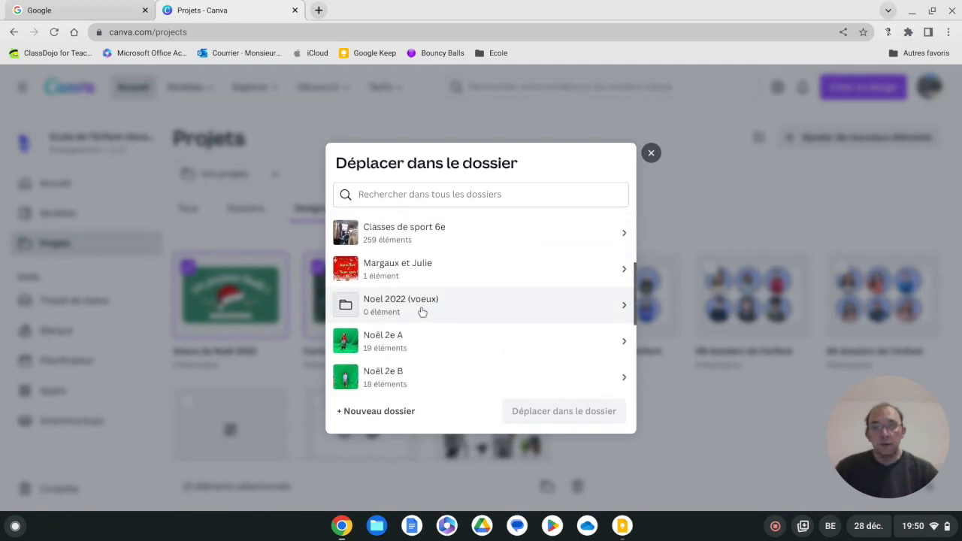
{"action": "left_click", "coordinate": [423, 311]}
{"action": "left_click", "coordinate": [567, 412]}
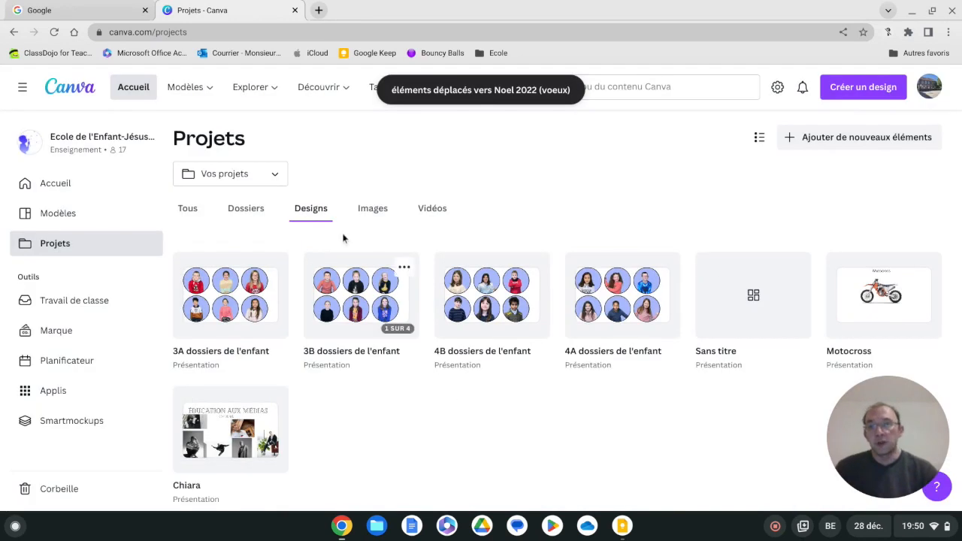
Open the "Voeux de Noël 2022" design from the "Noel 2022 (voeux)" folder and select its "Un joyeux Noël !" heading.
{"action": "left_click", "coordinate": [251, 213]}
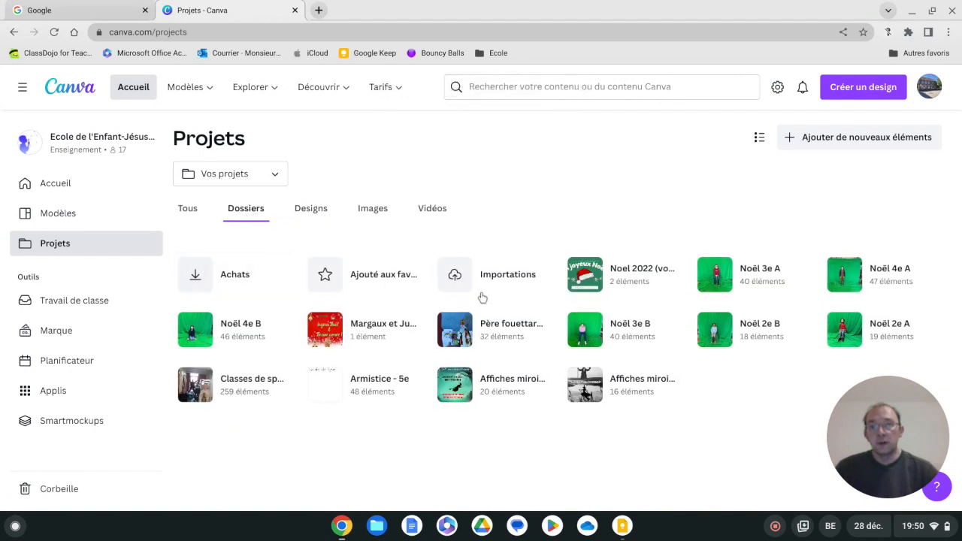
{"action": "left_click", "coordinate": [593, 284]}
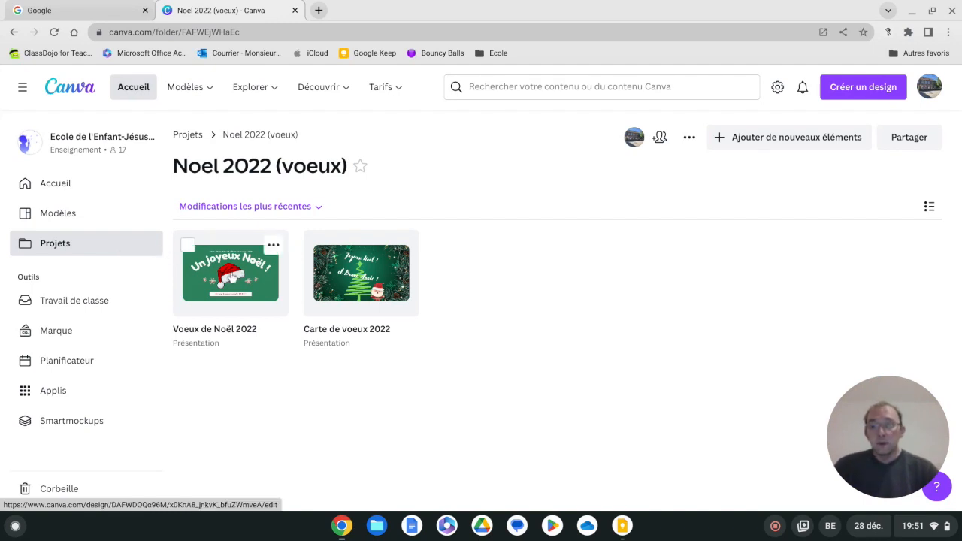
{"action": "left_click", "coordinate": [237, 293]}
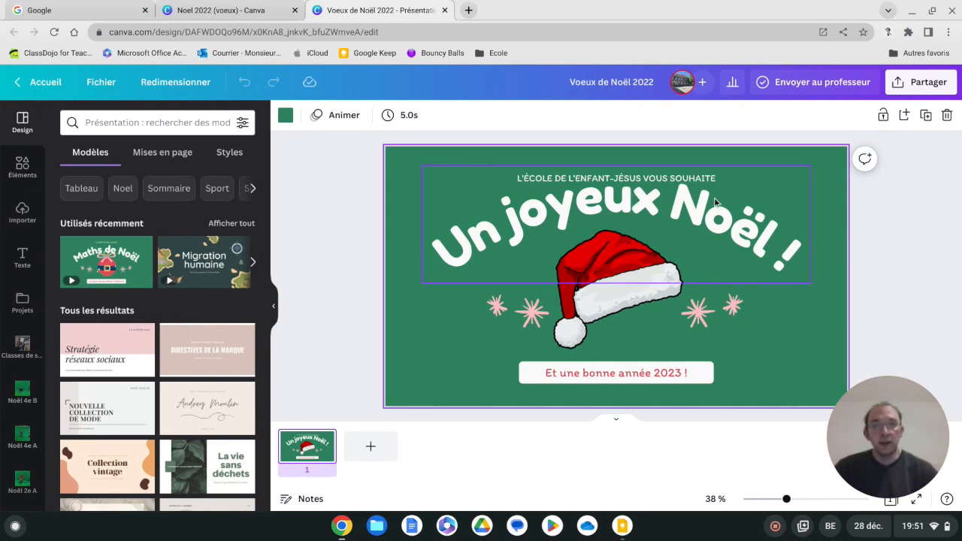
{"action": "left_click", "coordinate": [387, 207]}
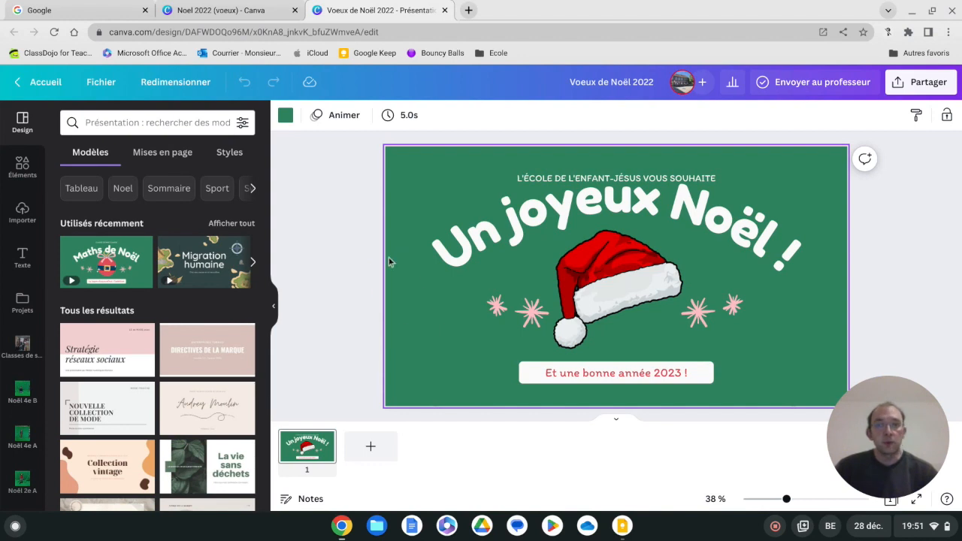
{"action": "left_click", "coordinate": [493, 248]}
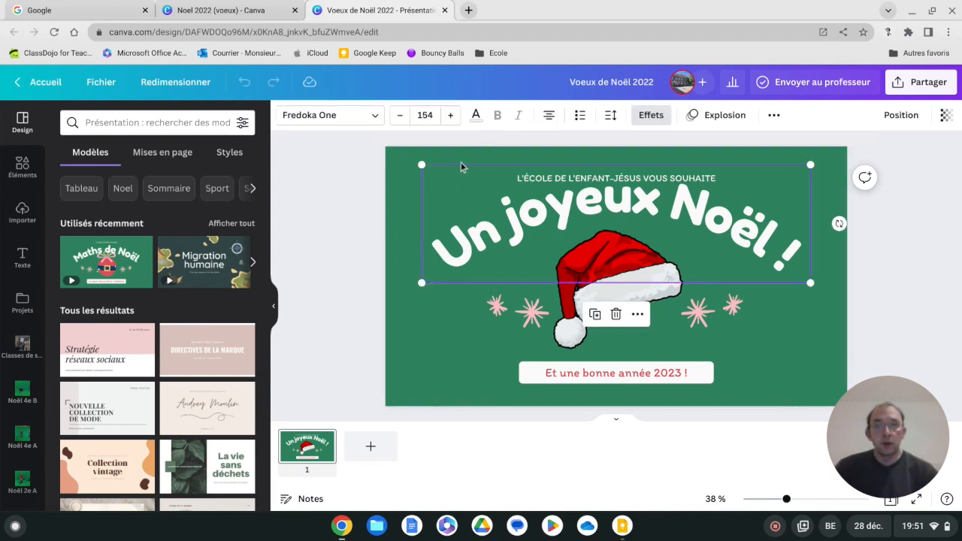
Change the page background to the light periwinkle blue from the logo_couleur.jpg brand colours.
{"action": "left_click", "coordinate": [588, 291]}
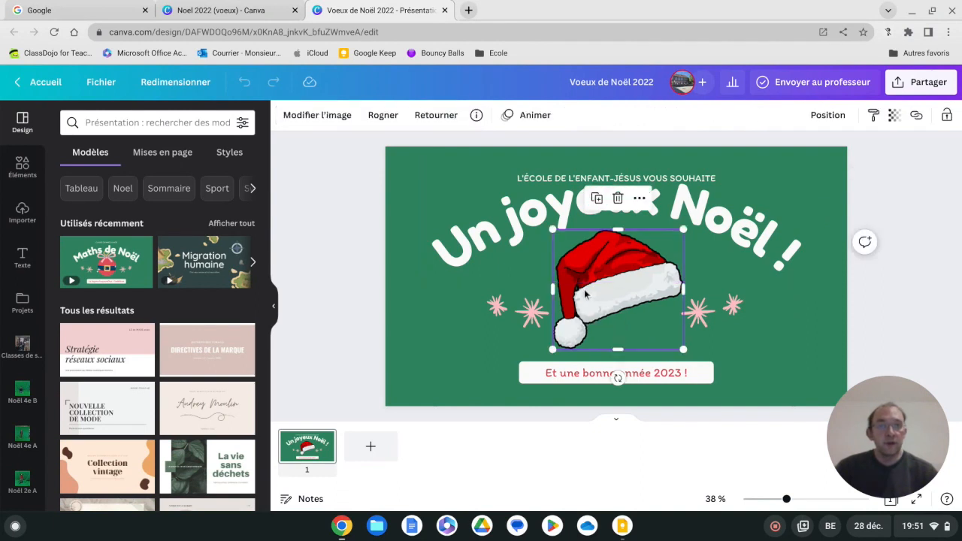
{"action": "left_click", "coordinate": [389, 349]}
{"action": "left_click", "coordinate": [286, 115]}
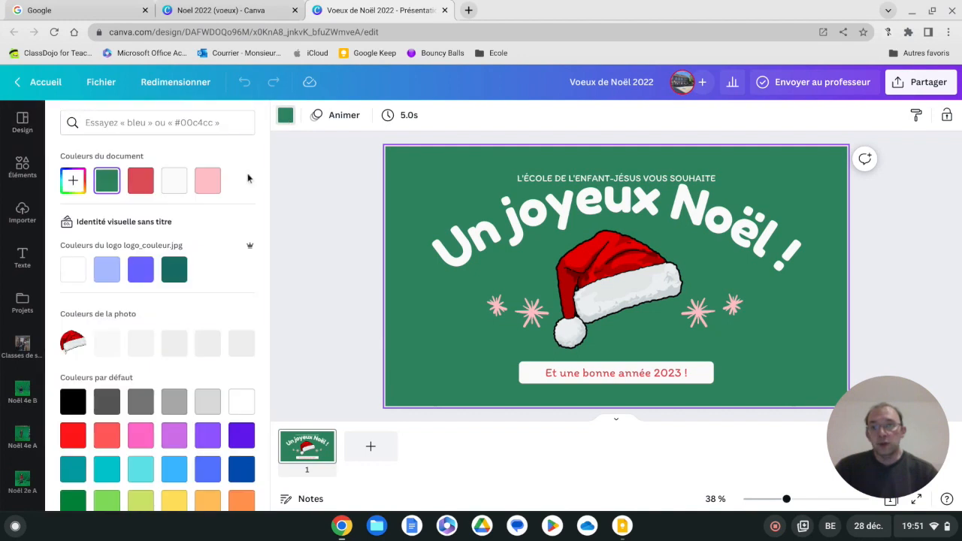
{"action": "left_click", "coordinate": [136, 273]}
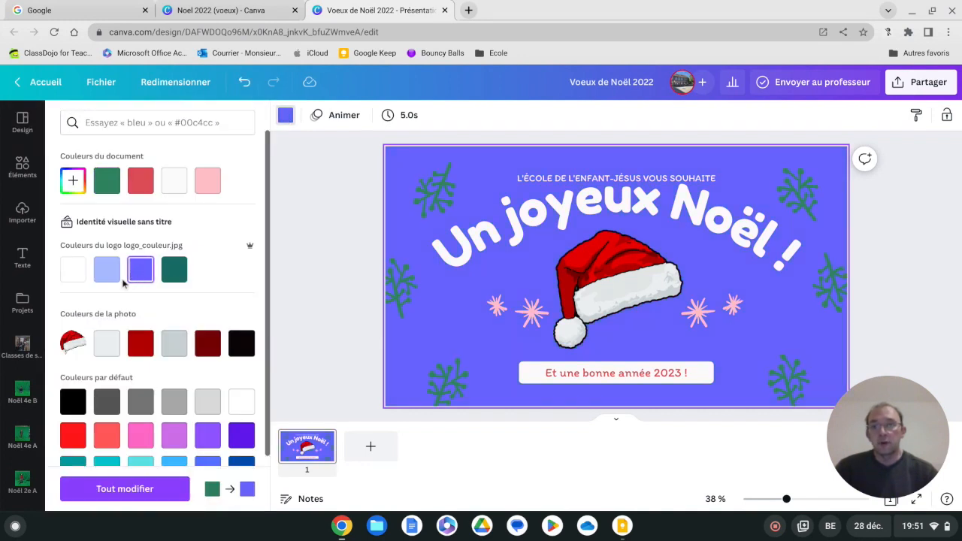
{"action": "left_click", "coordinate": [109, 270]}
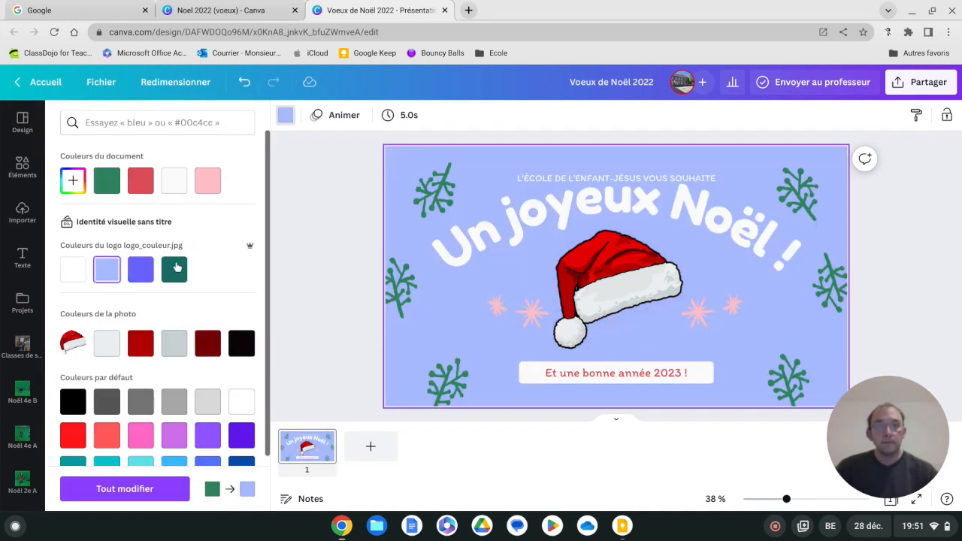
{"action": "left_click", "coordinate": [350, 259]}
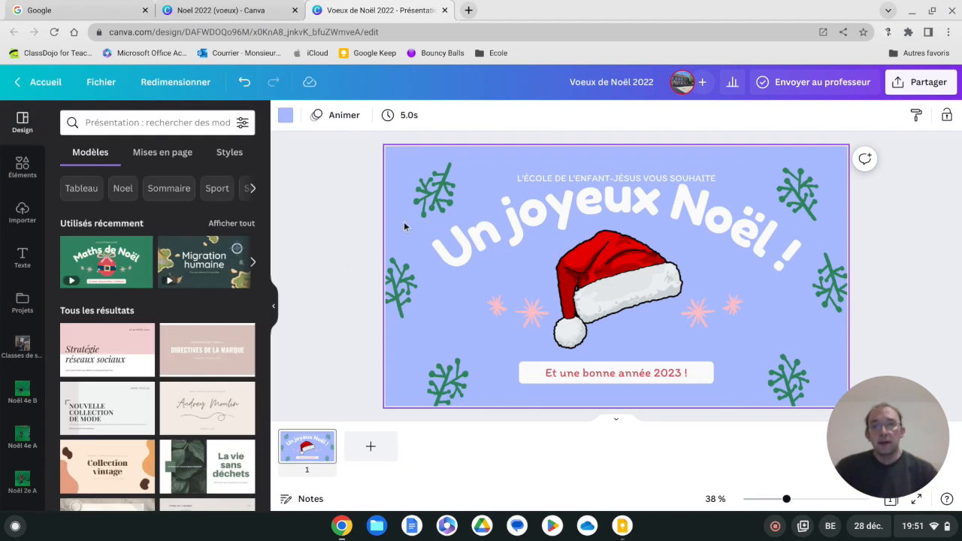
{"action": "left_click", "coordinate": [288, 116]}
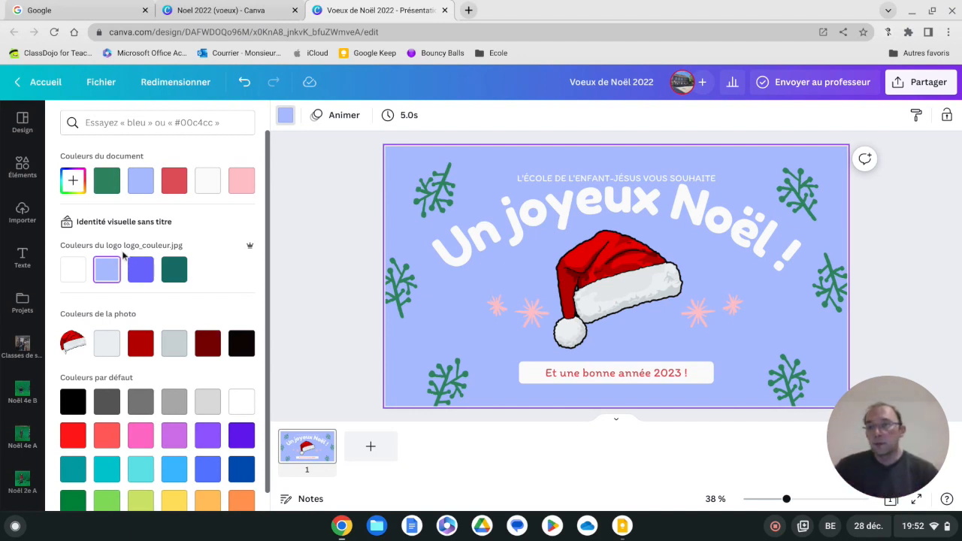
{"action": "left_click", "coordinate": [292, 231]}
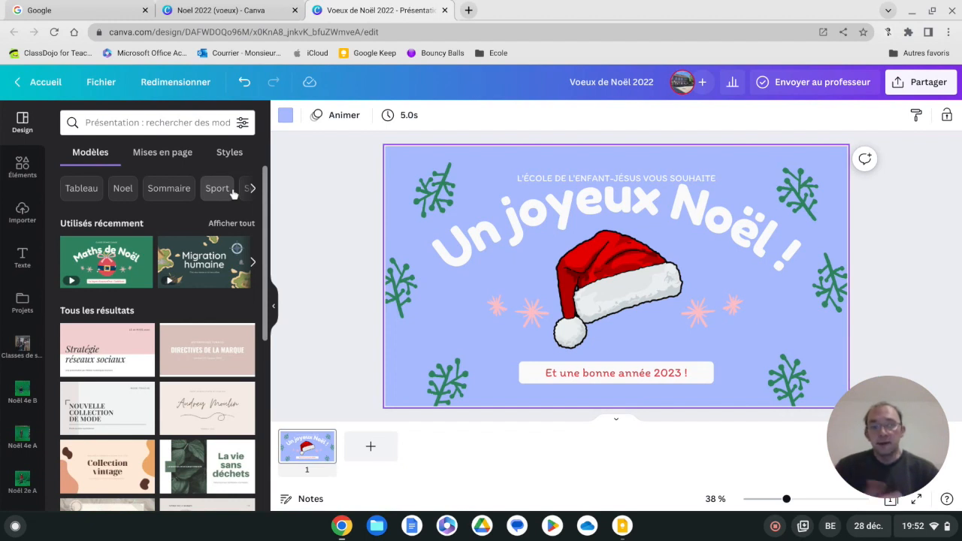
Add the green-screen photo of the seated child in a striped shirt from the "Noël 4e A" folder to the page.
{"action": "left_click", "coordinate": [20, 436]}
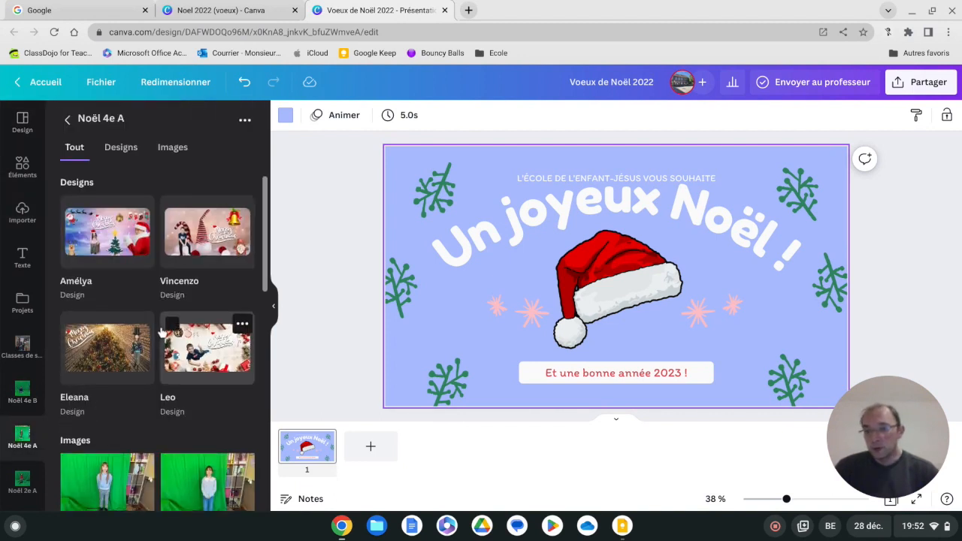
{"action": "scroll", "coordinate": [160, 333], "scroll_direction": "down", "scroll_amount": 8}
{"action": "scroll", "coordinate": [160, 333], "scroll_direction": "down", "scroll_amount": 10}
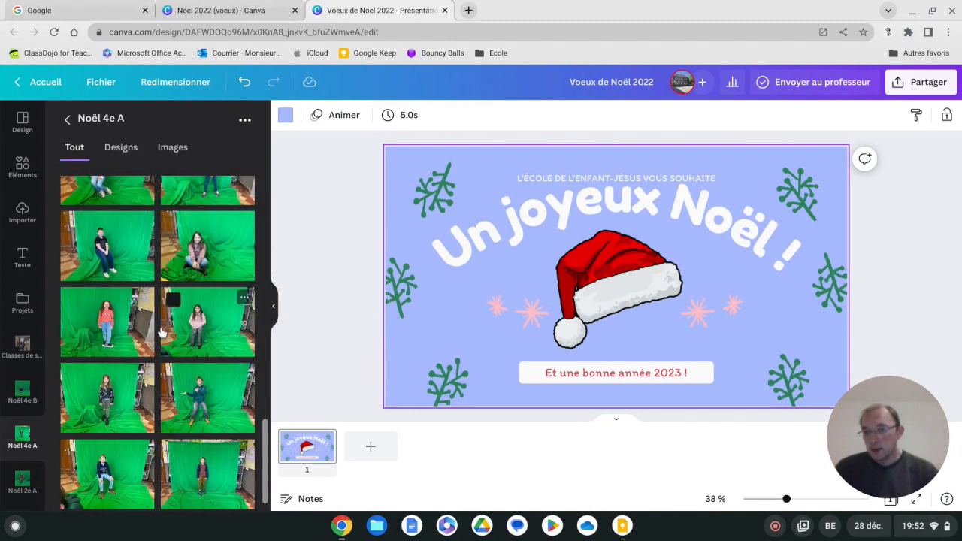
{"action": "scroll", "coordinate": [162, 332], "scroll_direction": "down", "scroll_amount": 2}
{"action": "scroll", "coordinate": [172, 320], "scroll_direction": "up", "scroll_amount": 2}
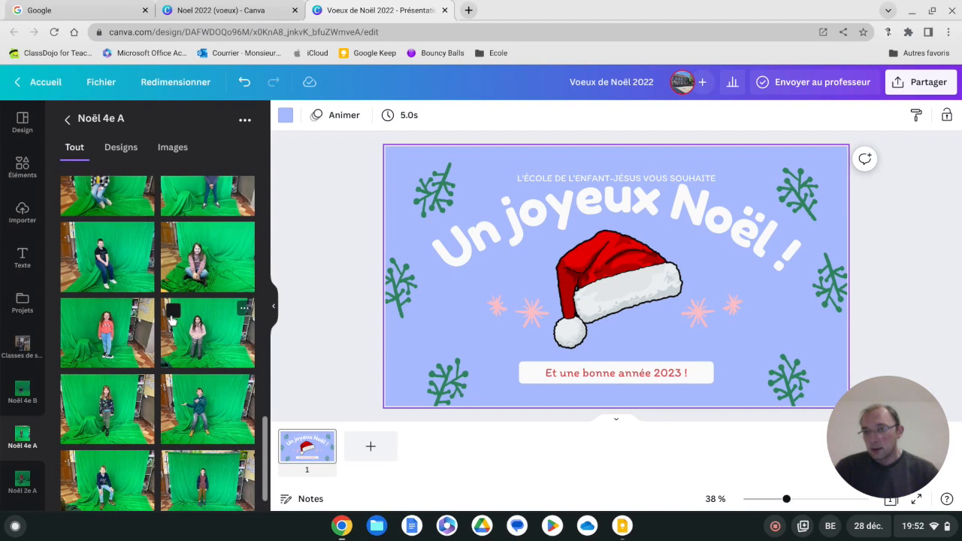
{"action": "scroll", "coordinate": [172, 321], "scroll_direction": "up", "scroll_amount": 5}
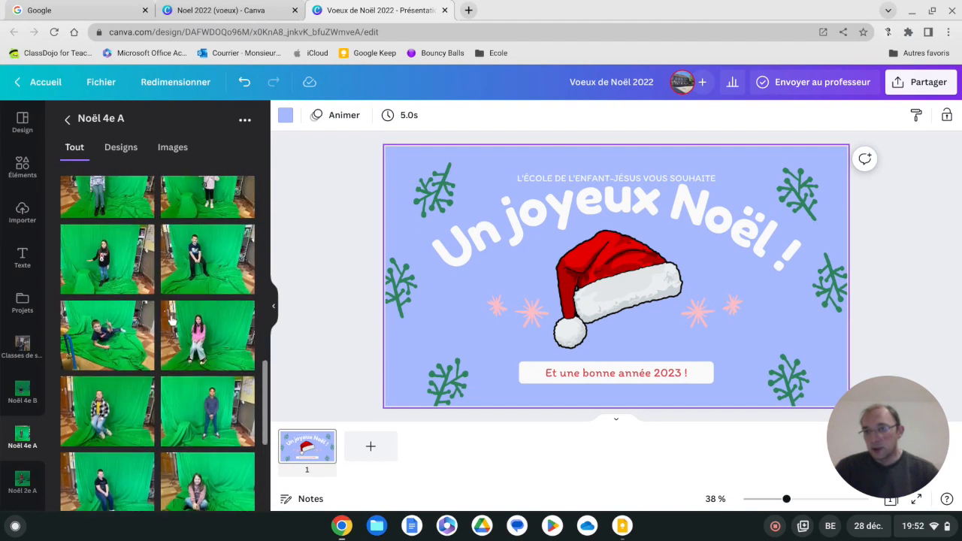
{"action": "scroll", "coordinate": [171, 321], "scroll_direction": "up", "scroll_amount": 5}
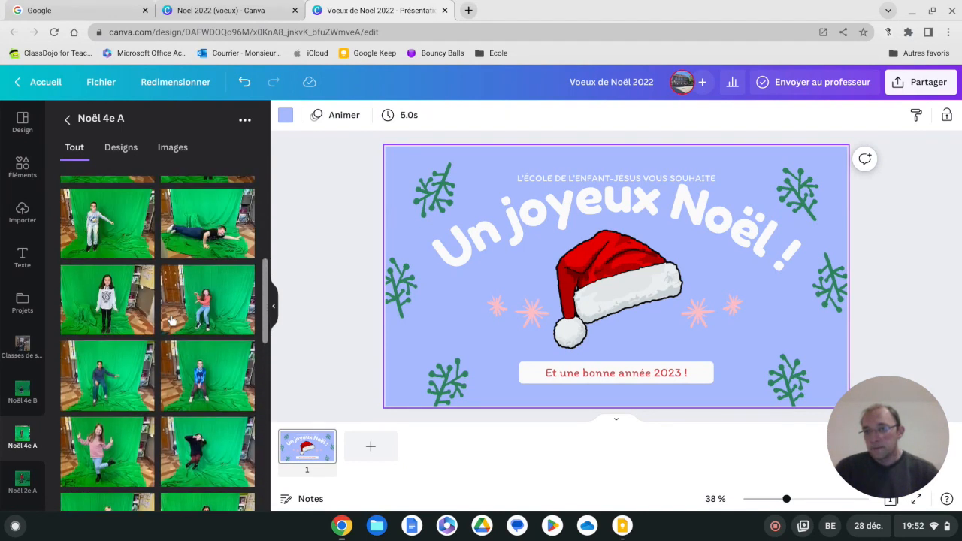
{"action": "scroll", "coordinate": [172, 321], "scroll_direction": "up", "scroll_amount": 4}
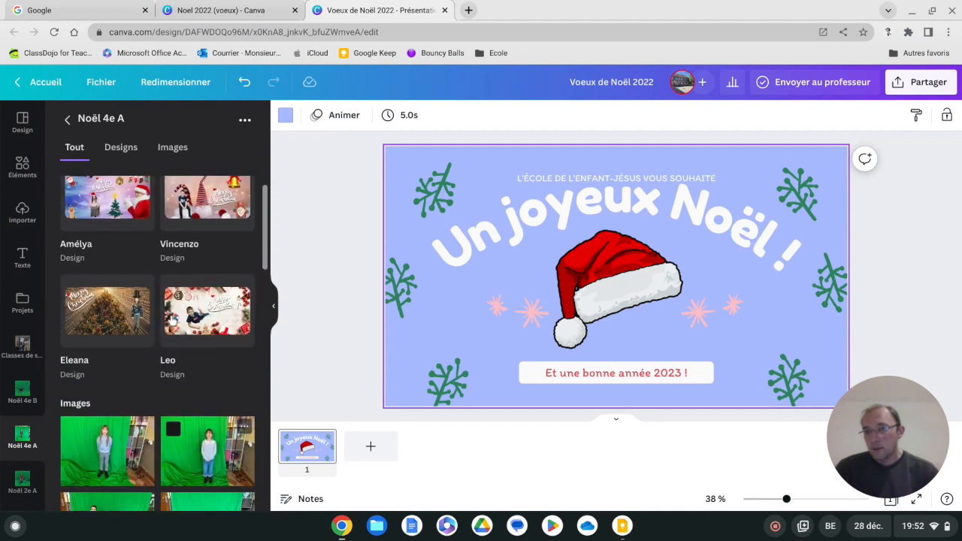
{"action": "scroll", "coordinate": [172, 320], "scroll_direction": "down", "scroll_amount": 8}
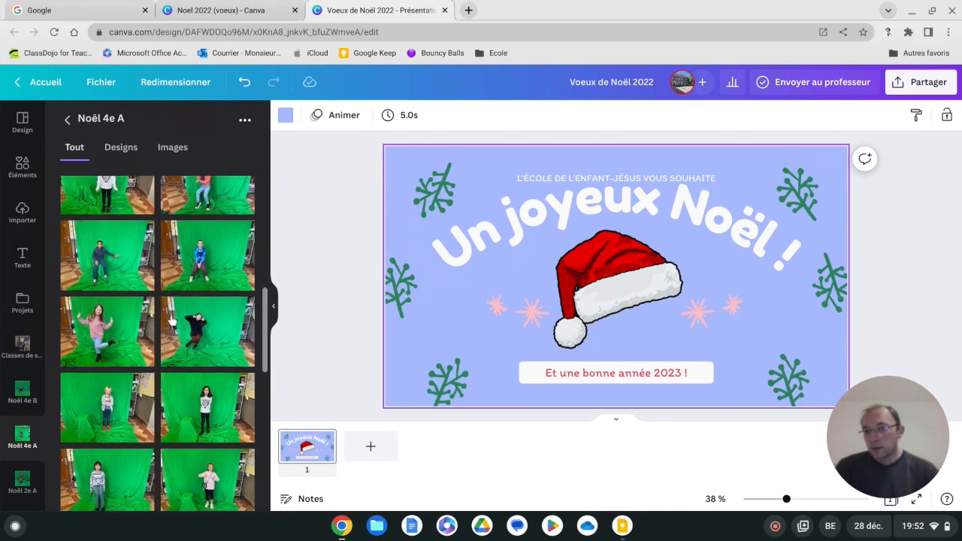
{"action": "scroll", "coordinate": [172, 320], "scroll_direction": "down", "scroll_amount": 3}
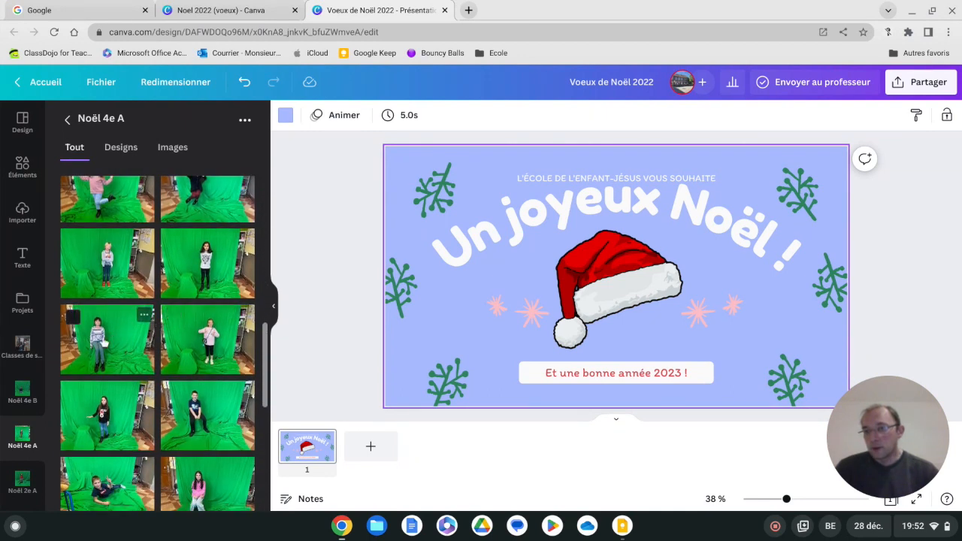
{"action": "left_click", "coordinate": [101, 341]}
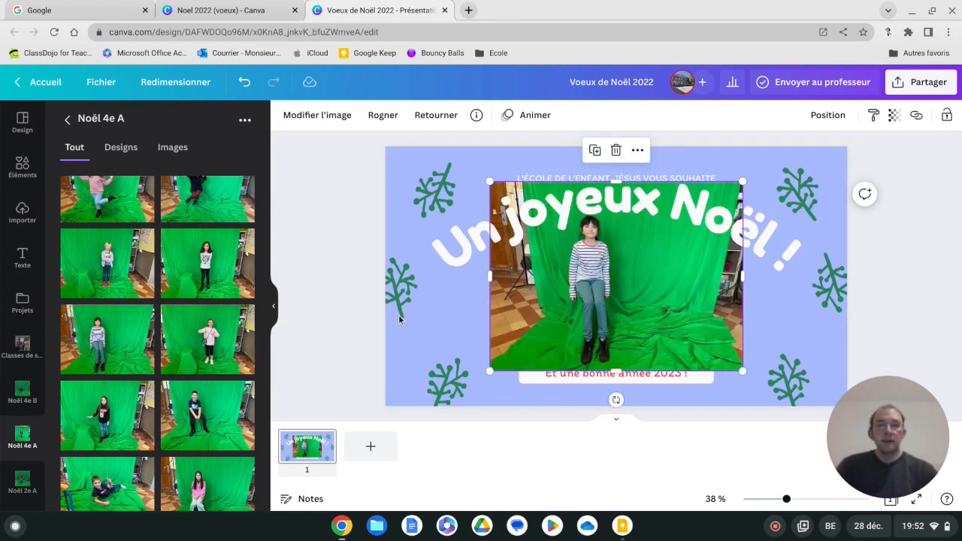
Move and slightly enlarge the child's photo, crop it tightly around the child, and extend it to the page's bottom edge.
{"action": "left_click_drag", "start_coordinate": [575, 303], "coordinate": [597, 333]}
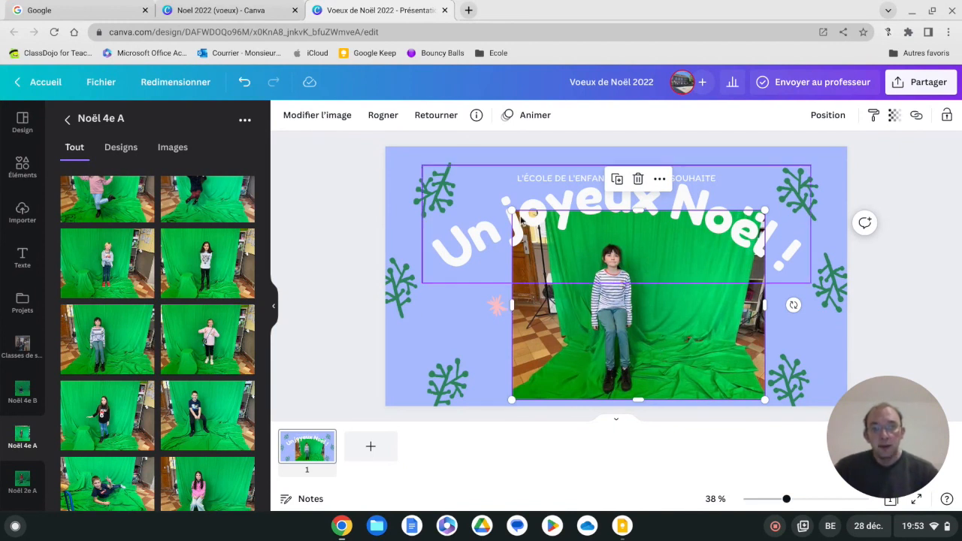
{"action": "left_click_drag", "start_coordinate": [511, 211], "coordinate": [507, 232]}
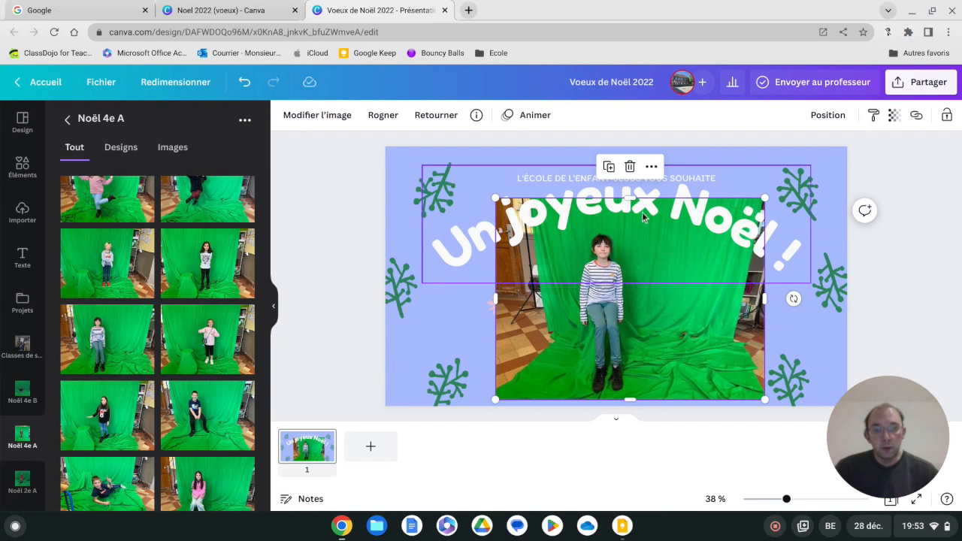
{"action": "left_click_drag", "start_coordinate": [631, 199], "coordinate": [629, 231]}
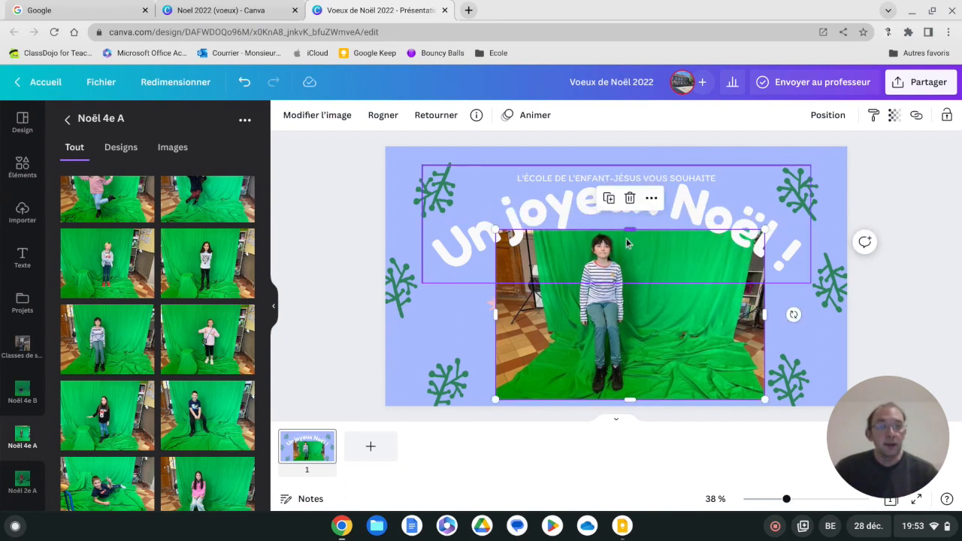
{"action": "left_click_drag", "start_coordinate": [761, 320], "coordinate": [640, 327]}
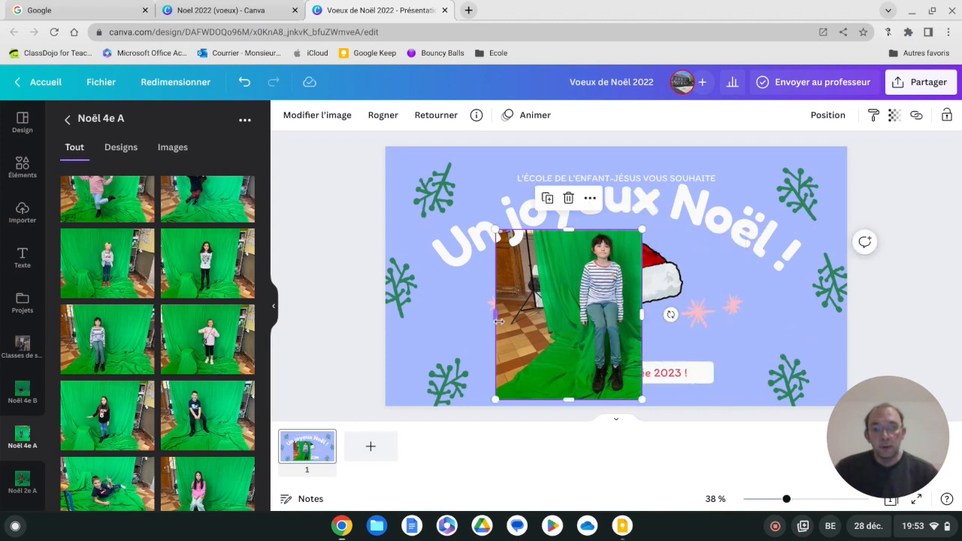
{"action": "left_click_drag", "start_coordinate": [497, 319], "coordinate": [577, 318]}
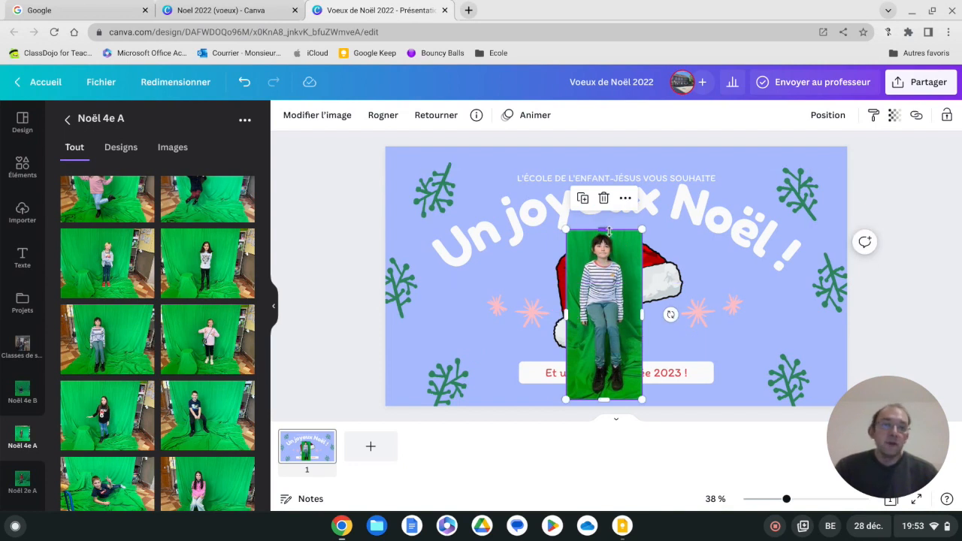
{"action": "mouse_move", "coordinate": [604, 398]}
{"action": "left_mouse_down"}
{"action": "mouse_move", "coordinate": [609, 355]}
{"action": "mouse_move", "coordinate": [616, 408]}
{"action": "left_mouse_up"}
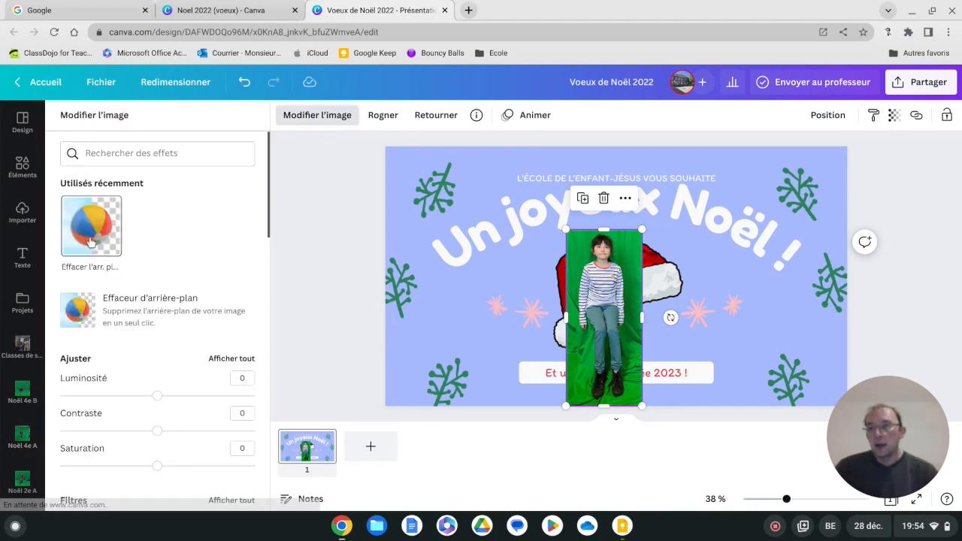
Remove the green background from the child's photo, and shrink and place the cutout in the page's lower-right corner.
{"action": "left_click", "coordinate": [90, 242]}
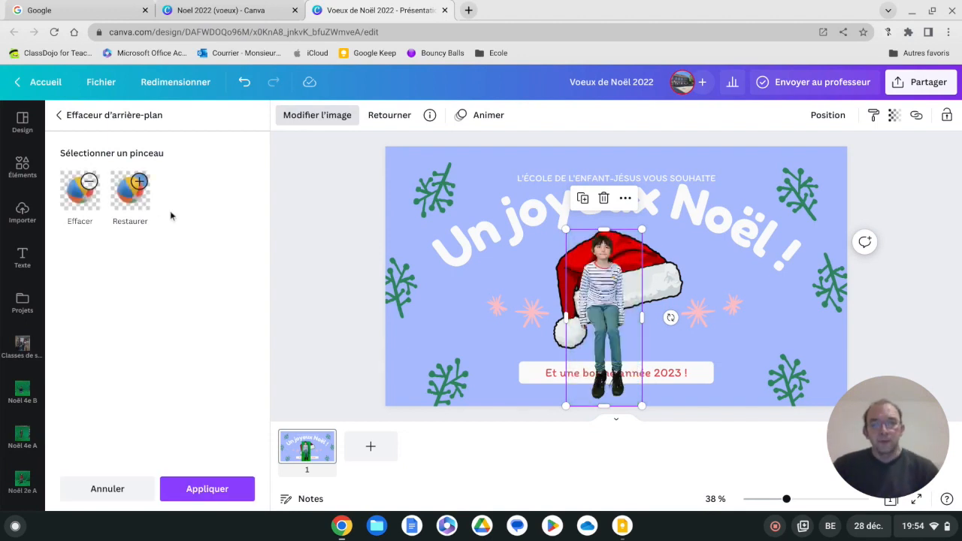
{"action": "left_click_drag", "start_coordinate": [604, 296], "coordinate": [787, 292]}
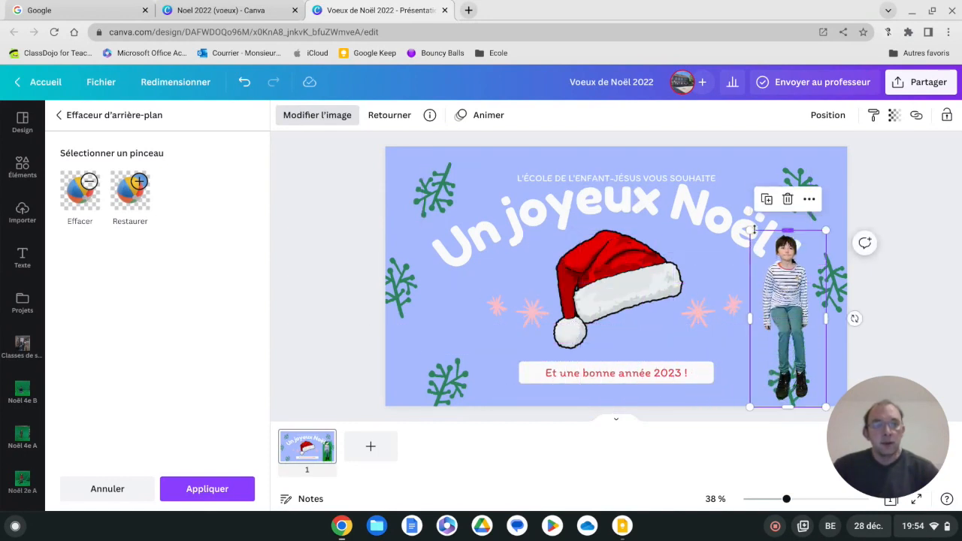
{"action": "left_click_drag", "start_coordinate": [750, 229], "coordinate": [769, 269]}
{"action": "left_click_drag", "start_coordinate": [799, 305], "coordinate": [783, 319]}
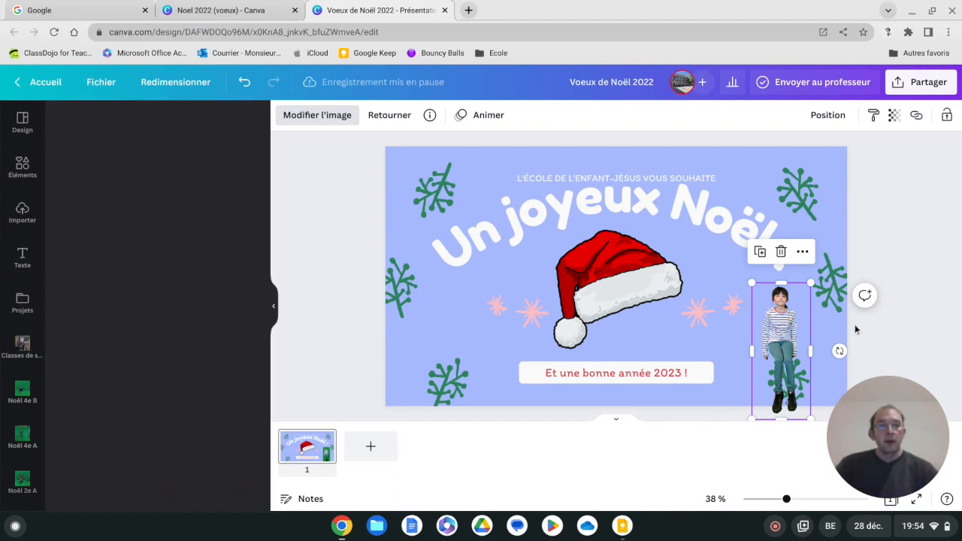
{"action": "left_click", "coordinate": [891, 338]}
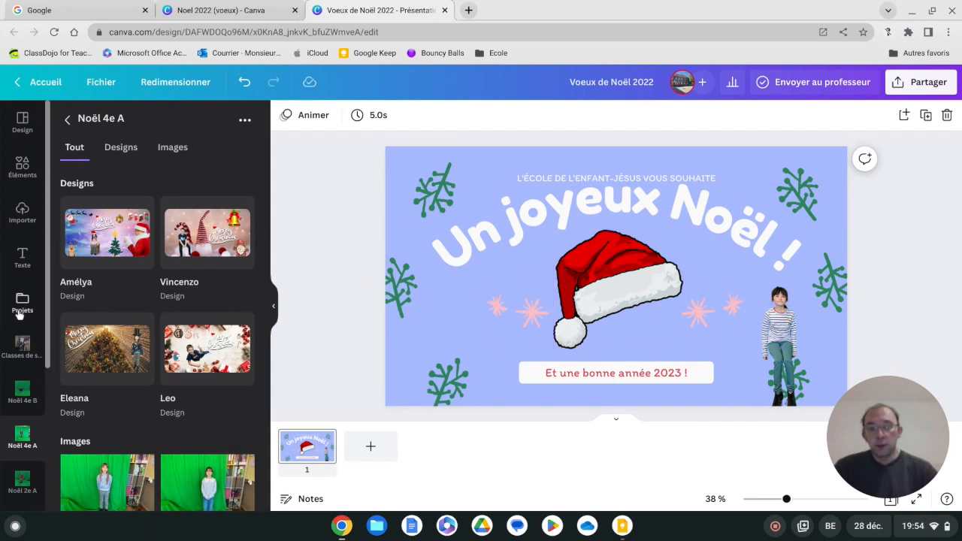
Add the second brand logo to the page and place it small in the lower-left corner.
{"action": "scroll", "coordinate": [19, 313], "scroll_direction": "down", "scroll_amount": 5}
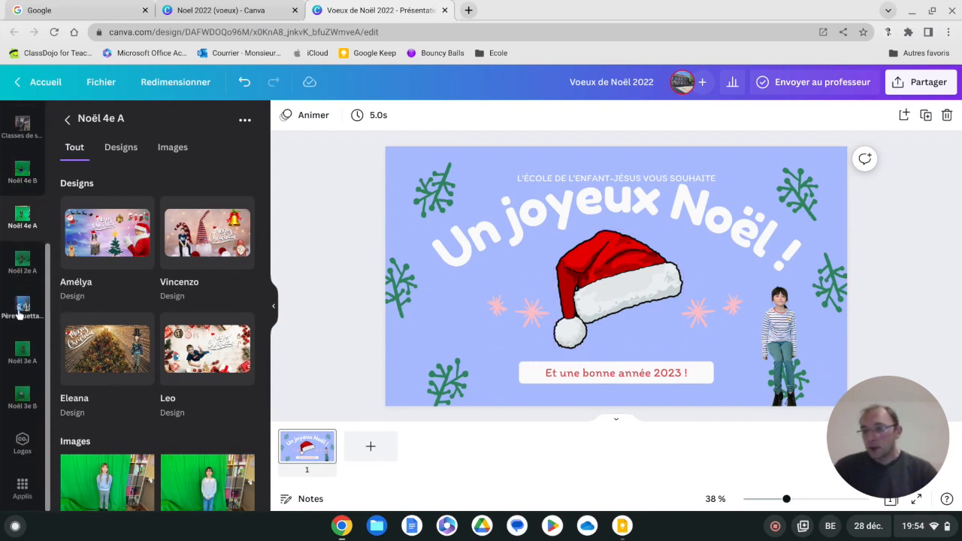
{"action": "left_click", "coordinate": [29, 451]}
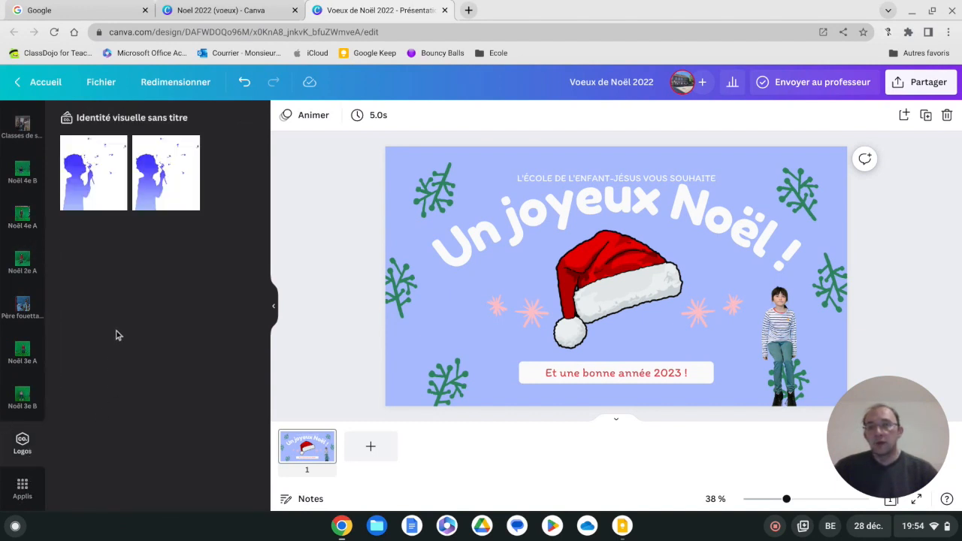
{"action": "mouse_move", "coordinate": [150, 193]}
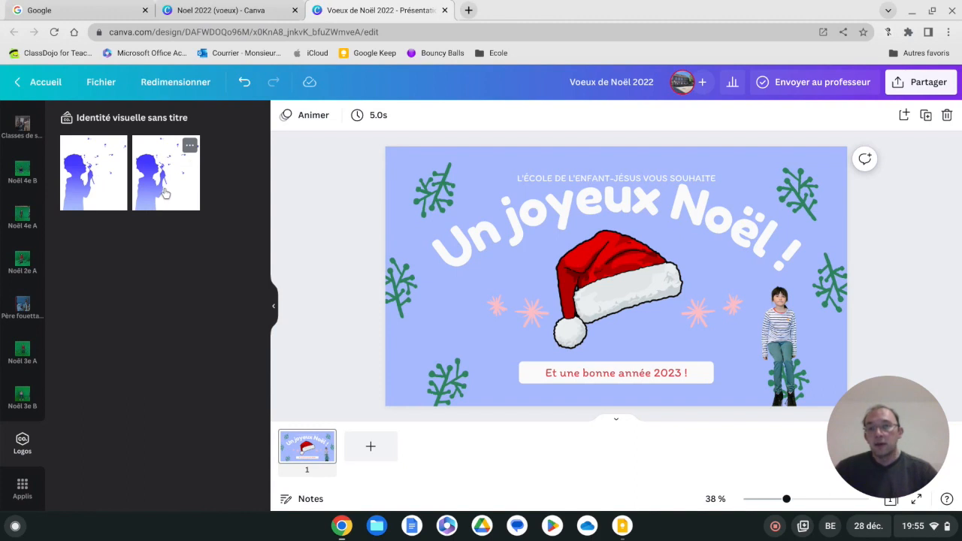
{"action": "left_click", "coordinate": [165, 194]}
{"action": "left_click_drag", "start_coordinate": [706, 175], "coordinate": [419, 363]}
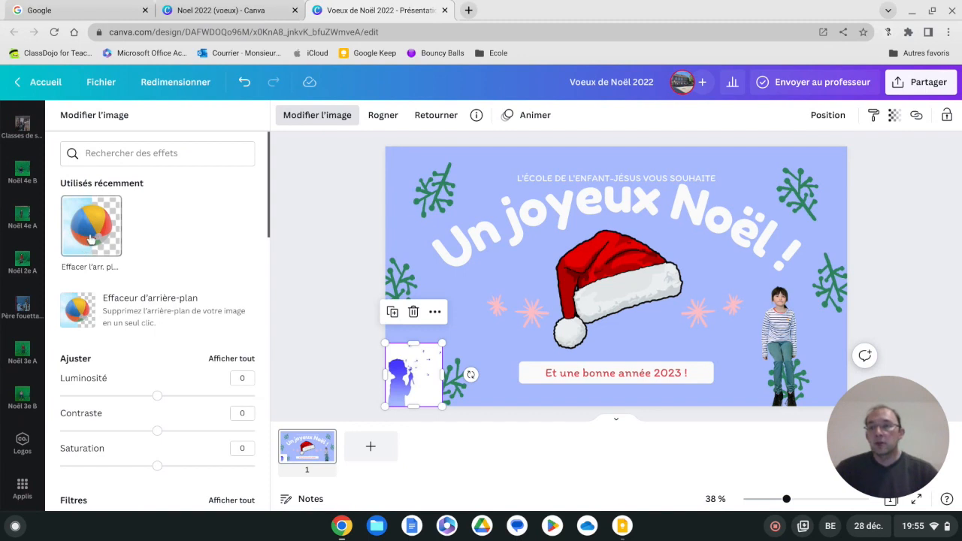
Try the background remover on the lower-left logo and restore its original image.
{"action": "left_click", "coordinate": [90, 237]}
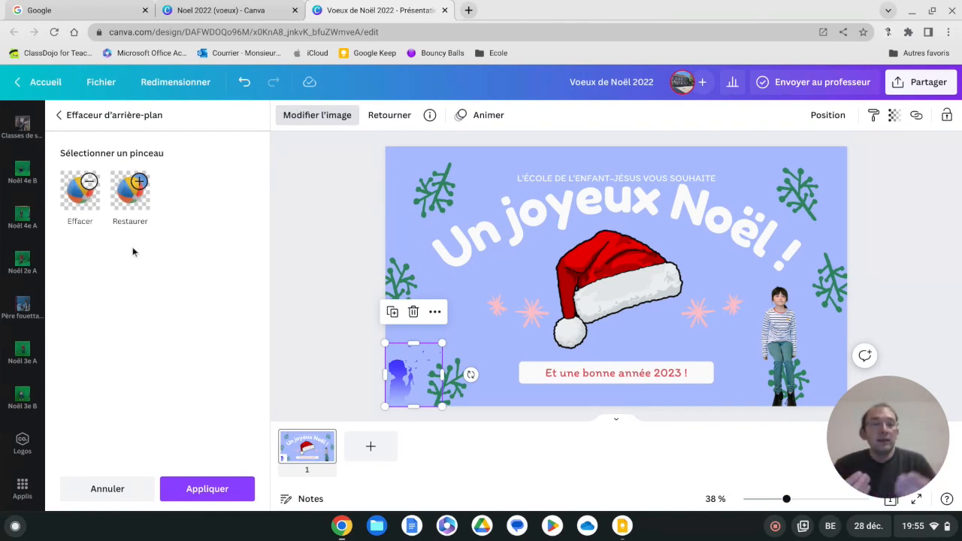
{"action": "left_click", "coordinate": [346, 300]}
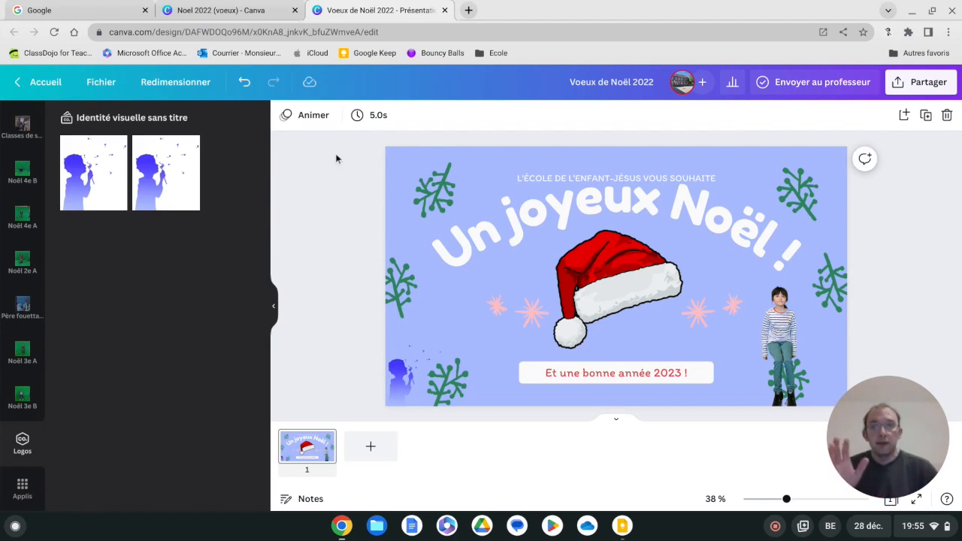
{"action": "left_click", "coordinate": [410, 371]}
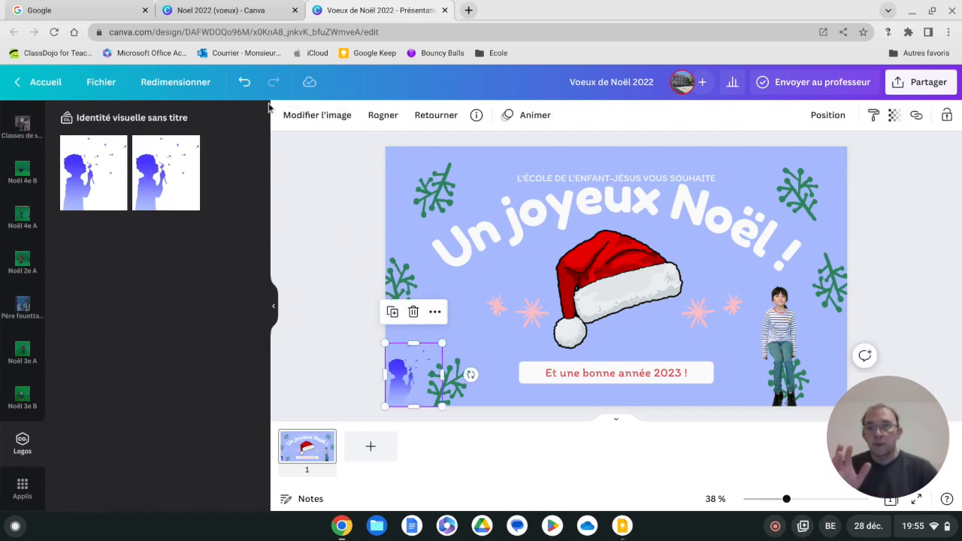
{"action": "left_click", "coordinate": [298, 120]}
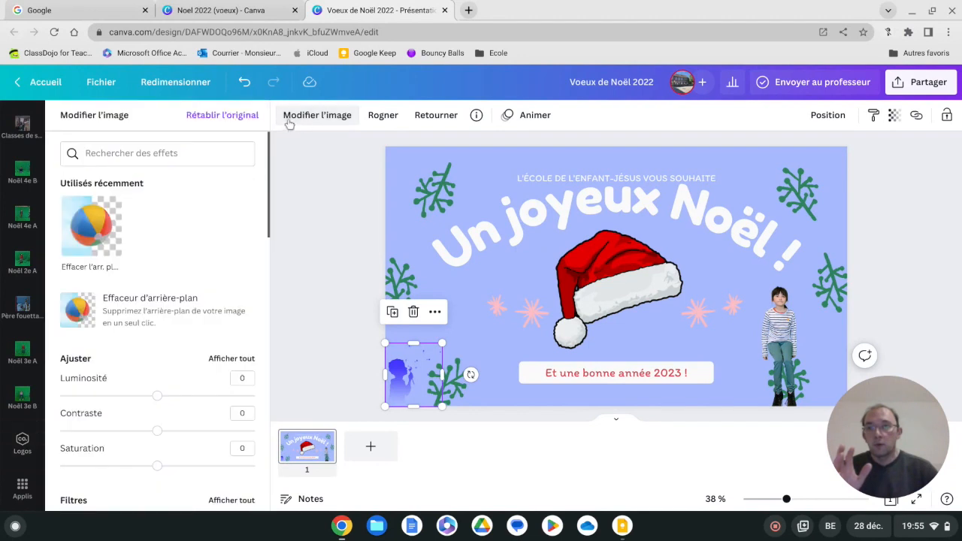
{"action": "left_click", "coordinate": [235, 116]}
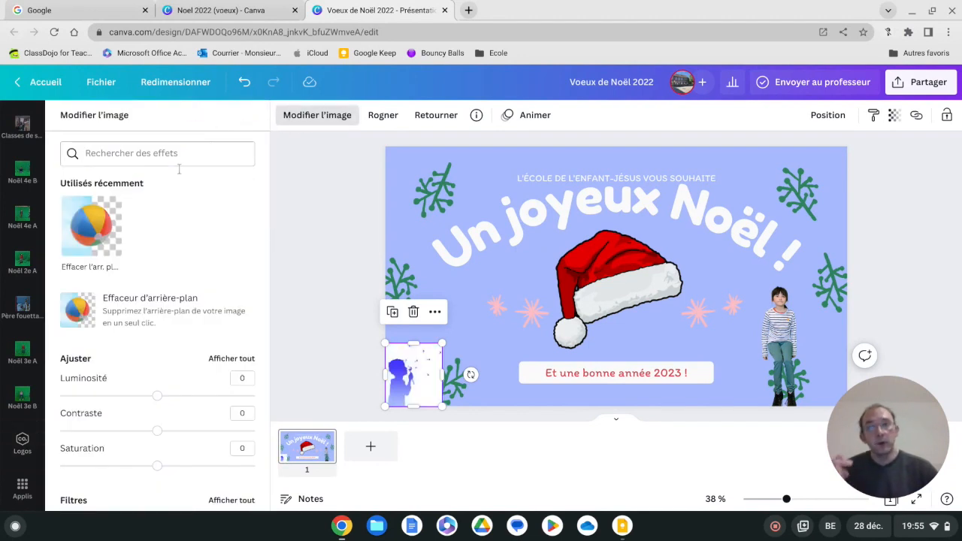
Remove the white background from the logo in the page's lower-left corner and show the uploaded images.
{"action": "left_click", "coordinate": [109, 229]}
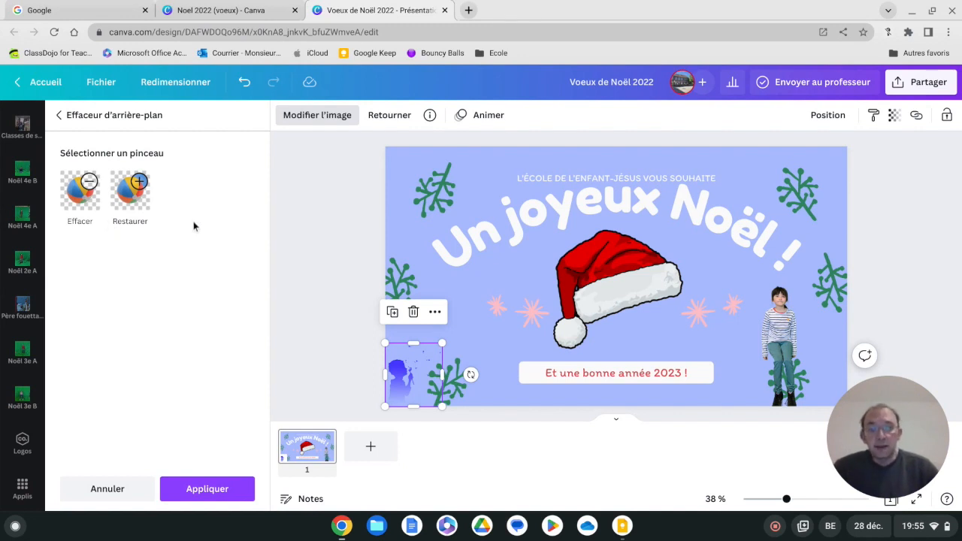
{"action": "scroll", "coordinate": [11, 363], "scroll_direction": "up", "scroll_amount": 3}
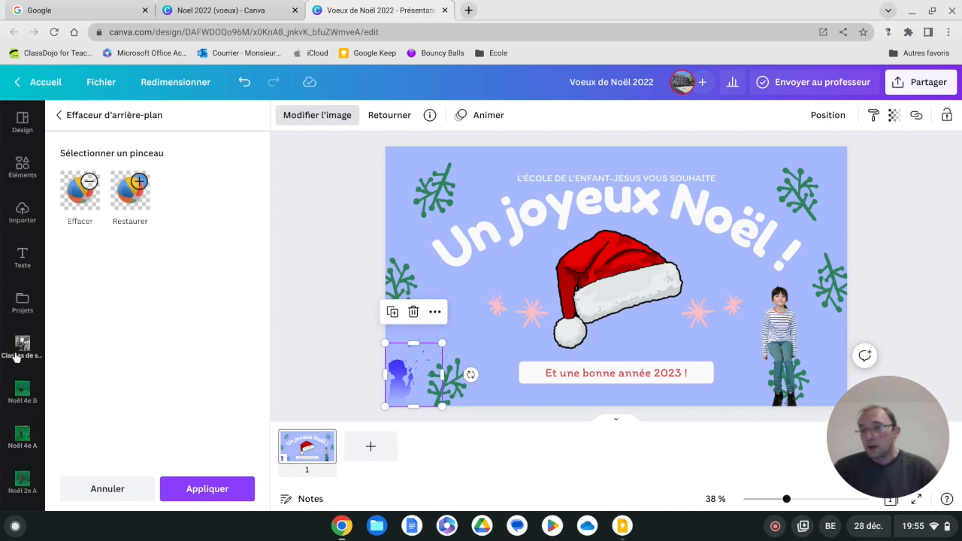
{"action": "left_click", "coordinate": [23, 167]}
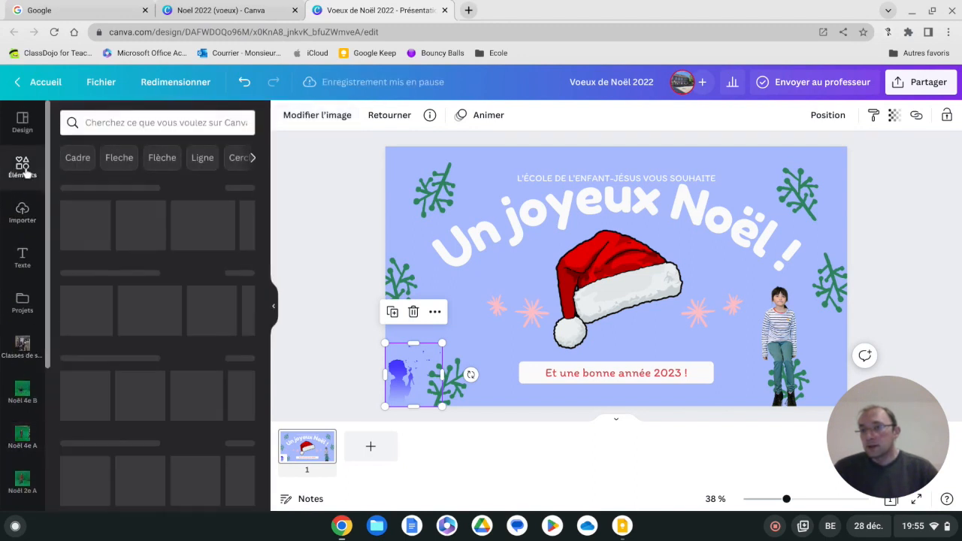
{"action": "left_click", "coordinate": [21, 212]}
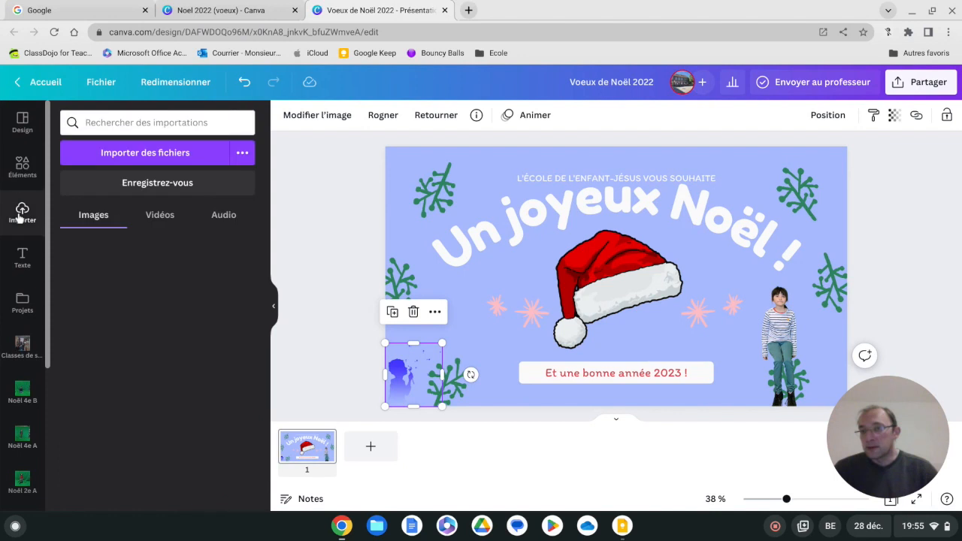
Search the available apps for "qr code" and open the Code QR app.
{"action": "scroll", "coordinate": [16, 290], "scroll_direction": "down", "scroll_amount": 3}
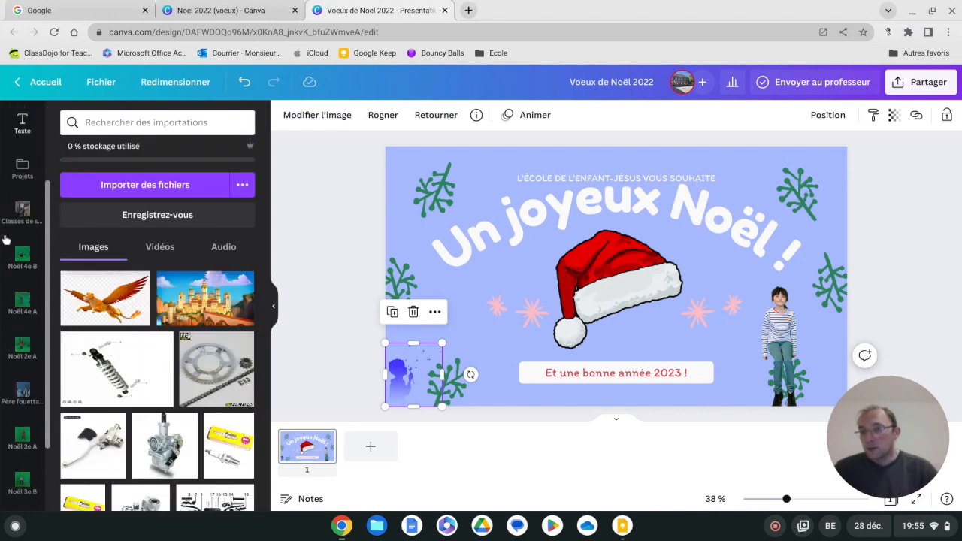
{"action": "left_click", "coordinate": [22, 487]}
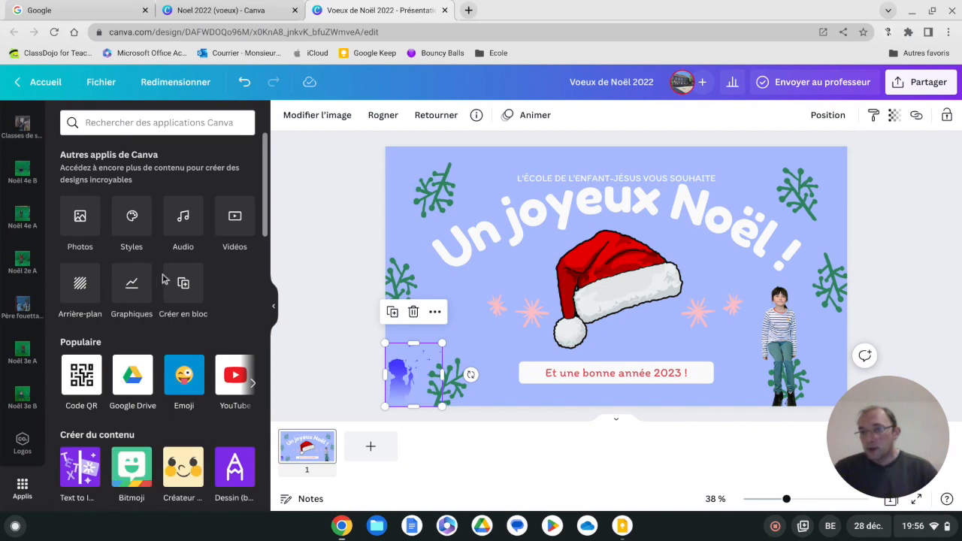
{"action": "left_click", "coordinate": [164, 129]}
{"action": "type", "text": "c"}
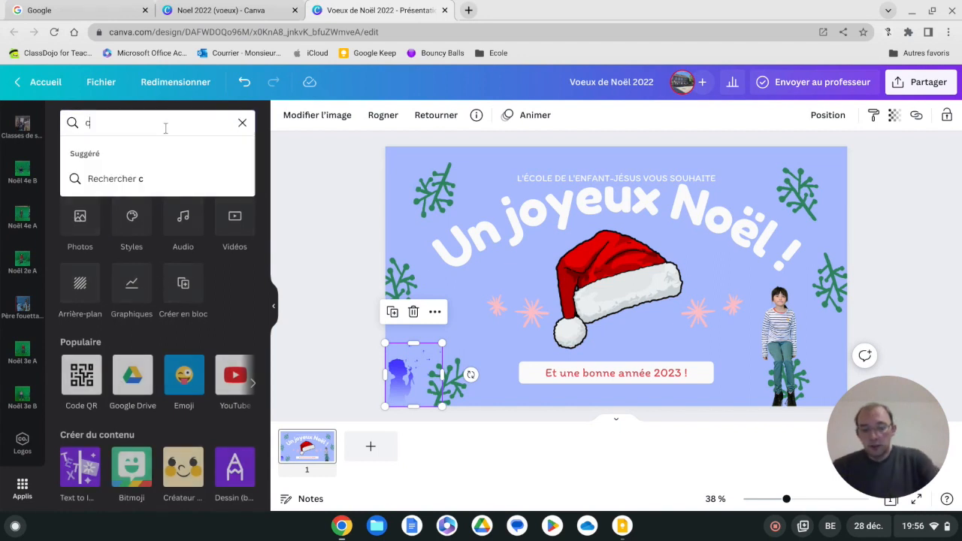
{"action": "type", "text": "qr co"}
{"action": "key", "text": "BackSpace"}
{"action": "key", "text": "BackSpace"}
{"action": "key", "text": "BackSpace"}
{"action": "key", "text": "BackSpace"}
{"action": "key", "text": "BackSpace"}
{"action": "key", "text": "BackSpace"}
{"action": "type", "text": "qr code"}
{"action": "key", "text": "Return"}
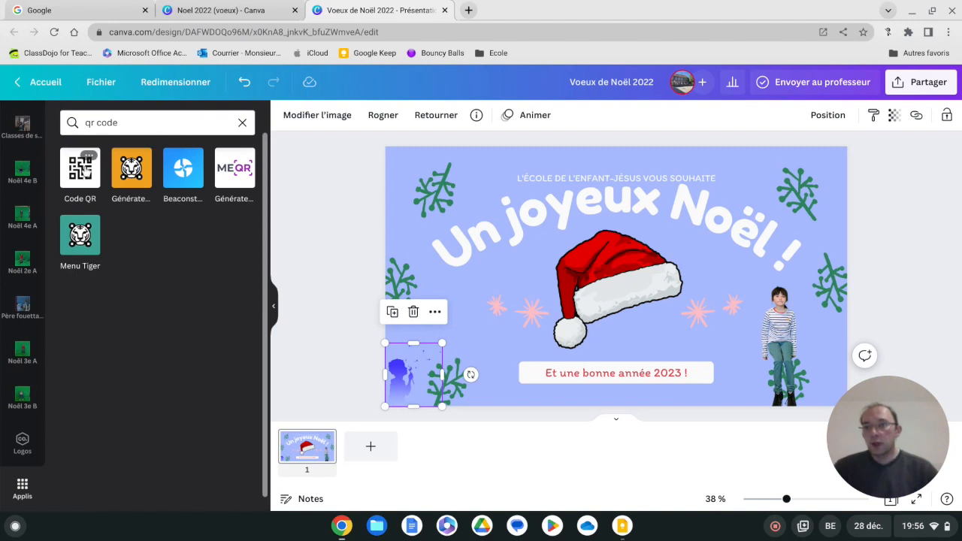
{"action": "left_click", "coordinate": [81, 170]}
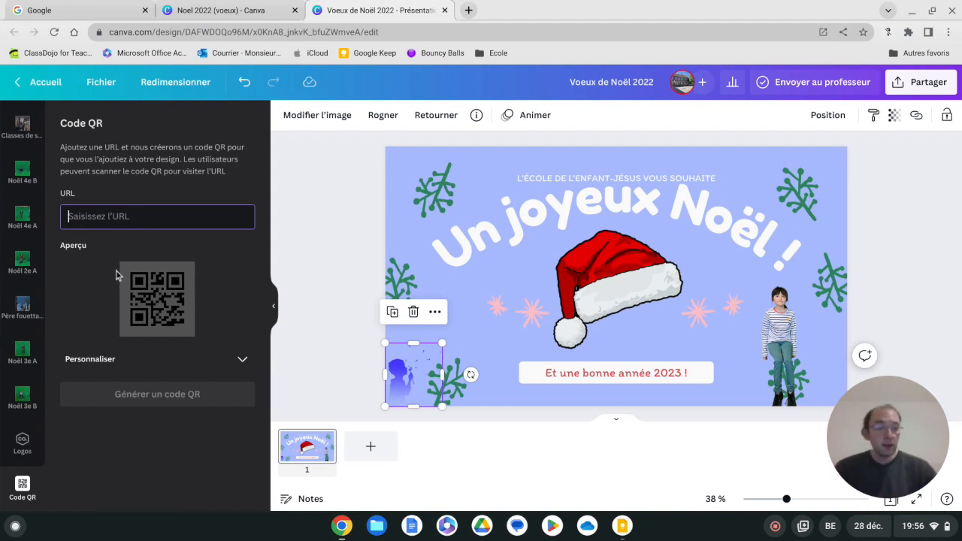
{"action": "type", "text": "w"}
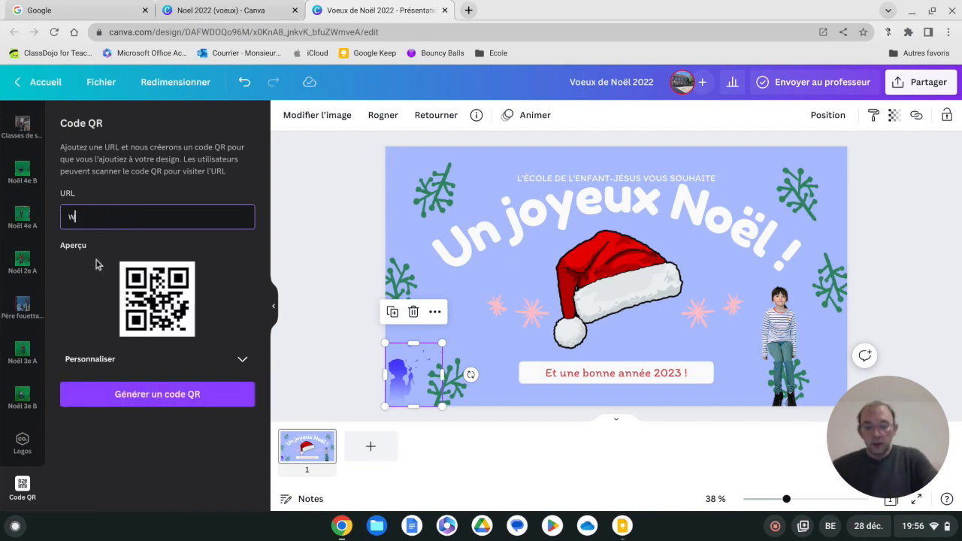
{"action": "type", "text": "ww."}
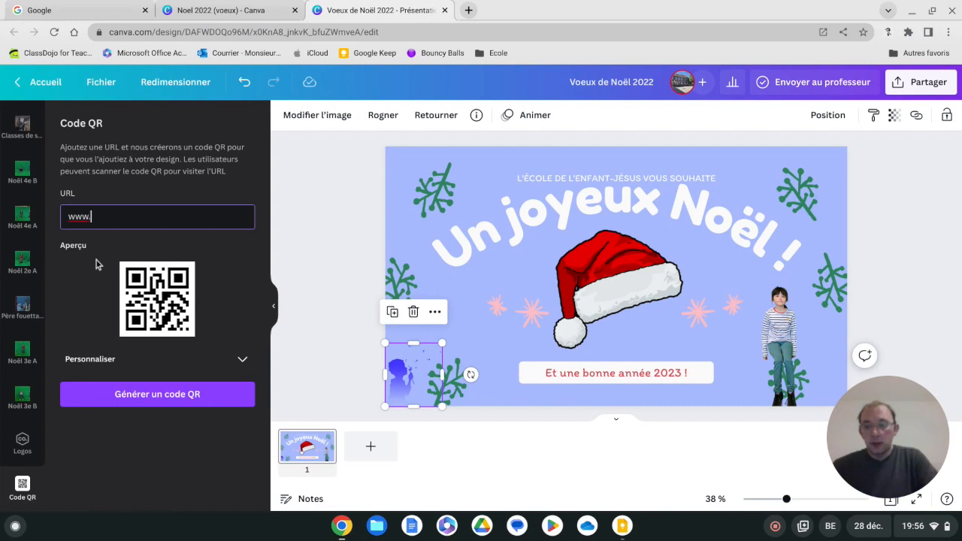
{"action": "type", "text": "enfant-je"}
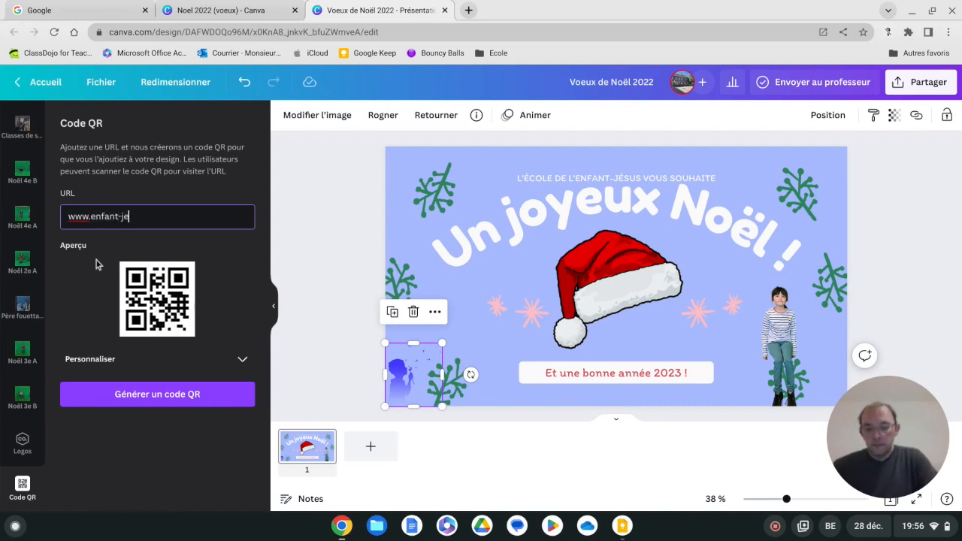
{"action": "type", "text": "sus-morlanwelz.be"}
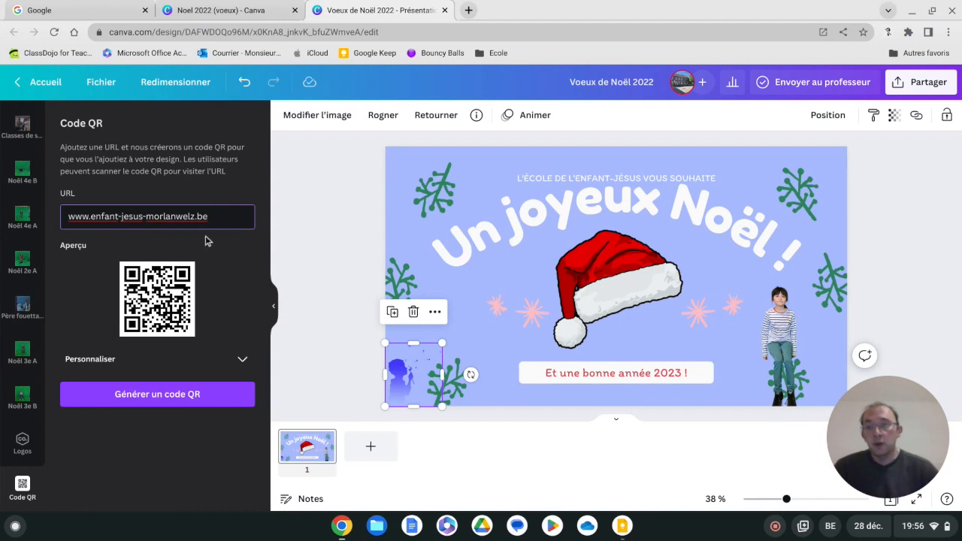
{"action": "left_click", "coordinate": [143, 392]}
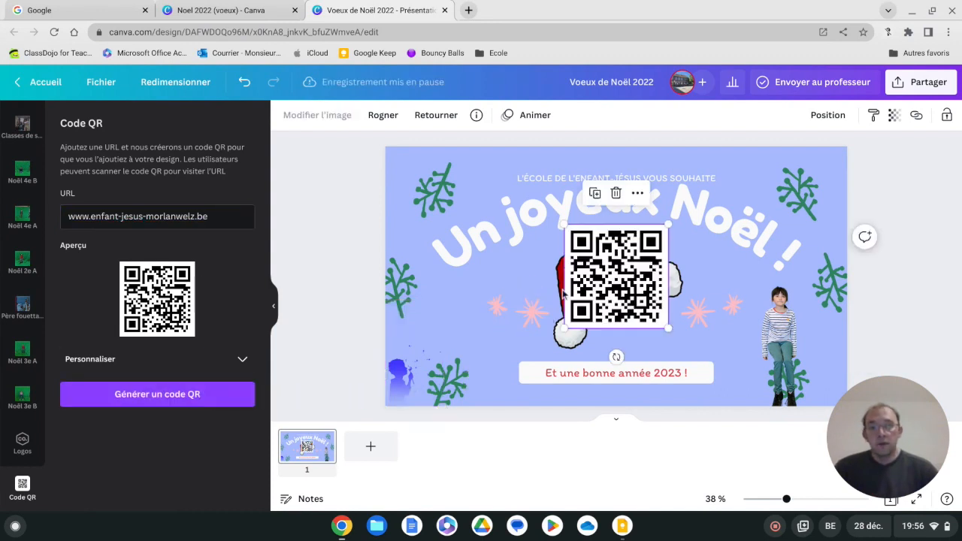
{"action": "left_click_drag", "start_coordinate": [582, 289], "coordinate": [485, 297]}
{"action": "left_click_drag", "start_coordinate": [532, 248], "coordinate": [455, 317]}
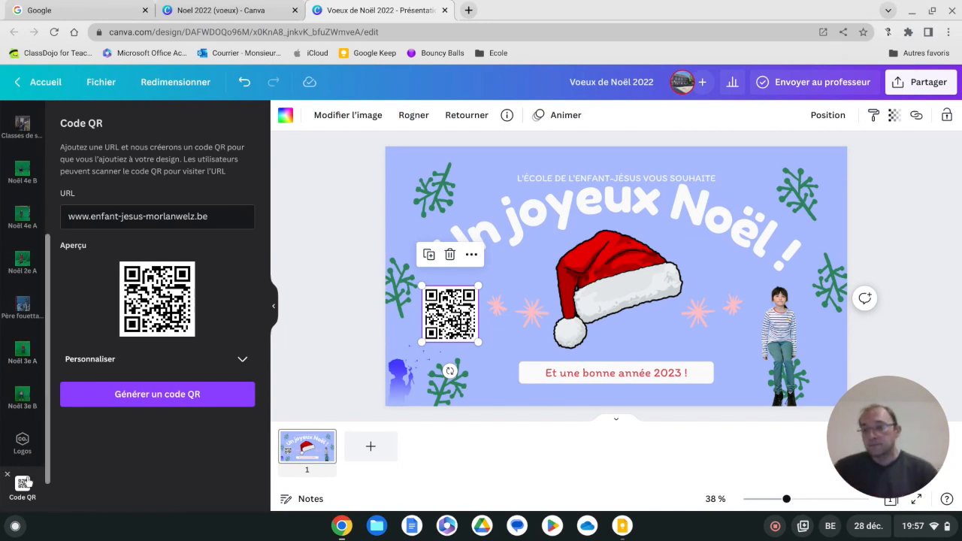
Look through the folders, images, videos and designs stored in the account's projects.
{"action": "scroll", "coordinate": [29, 448], "scroll_direction": "down", "scroll_amount": 1}
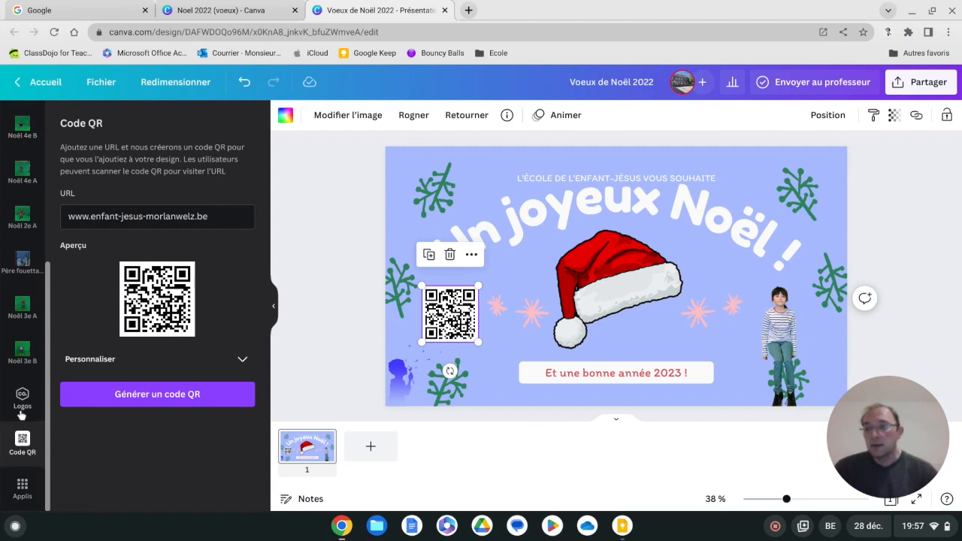
{"action": "scroll", "coordinate": [21, 413], "scroll_direction": "up", "scroll_amount": 1}
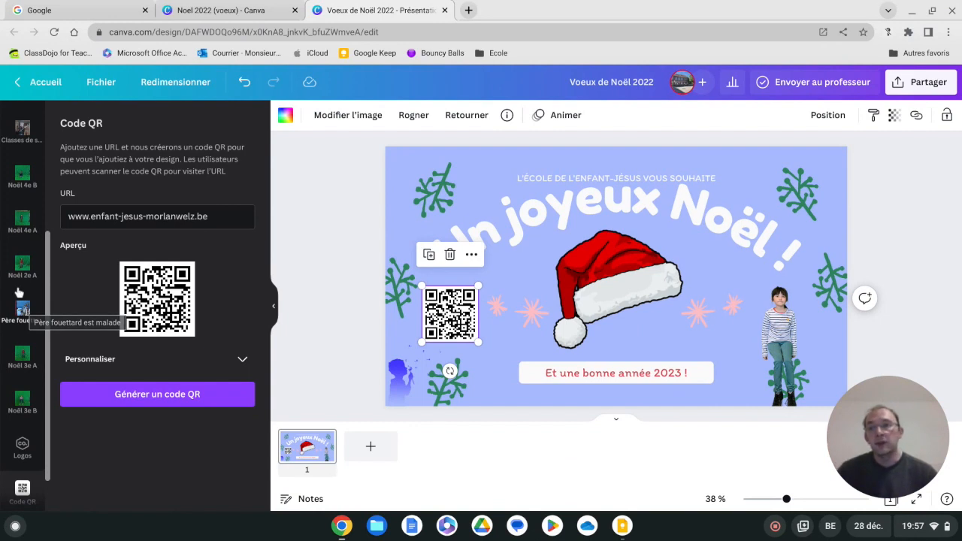
{"action": "scroll", "coordinate": [23, 308], "scroll_direction": "up", "scroll_amount": 3}
{"action": "left_click", "coordinate": [22, 260]}
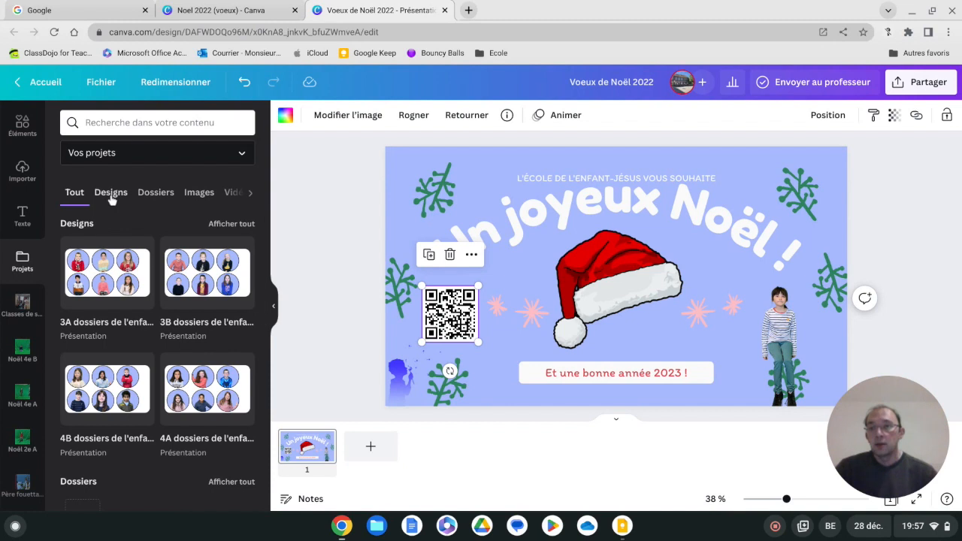
{"action": "left_click", "coordinate": [144, 193]}
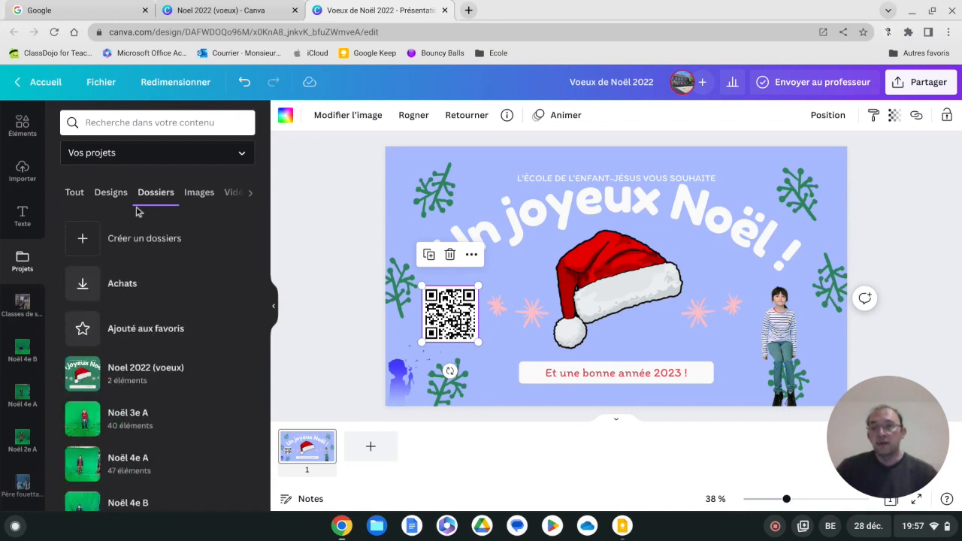
{"action": "scroll", "coordinate": [135, 292], "scroll_direction": "down", "scroll_amount": 3}
{"action": "scroll", "coordinate": [135, 291], "scroll_direction": "up", "scroll_amount": 4}
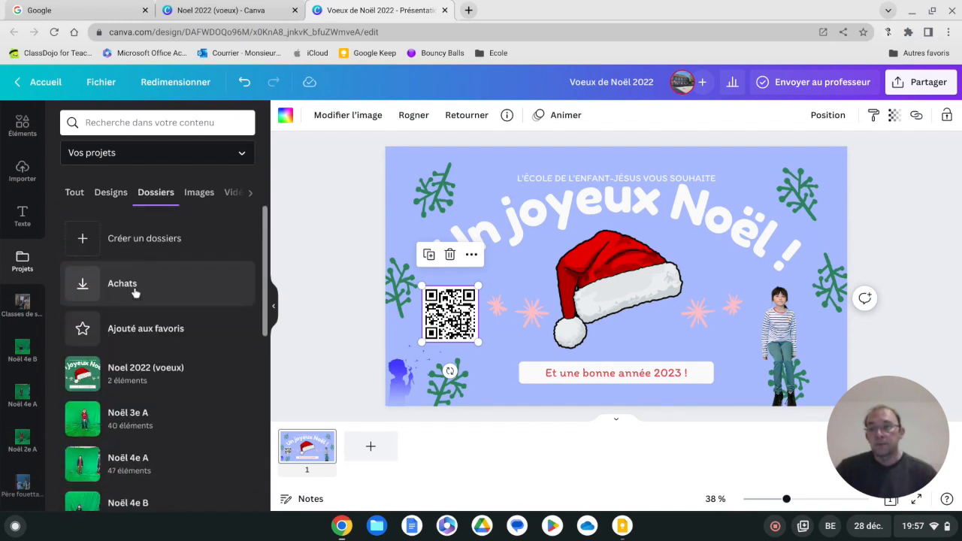
{"action": "left_click", "coordinate": [198, 197]}
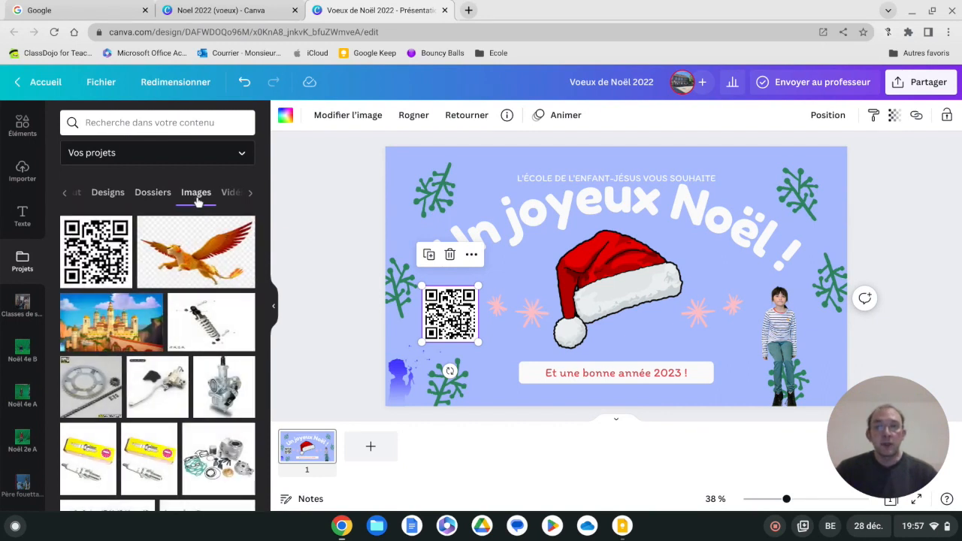
{"action": "left_click", "coordinate": [215, 197]}
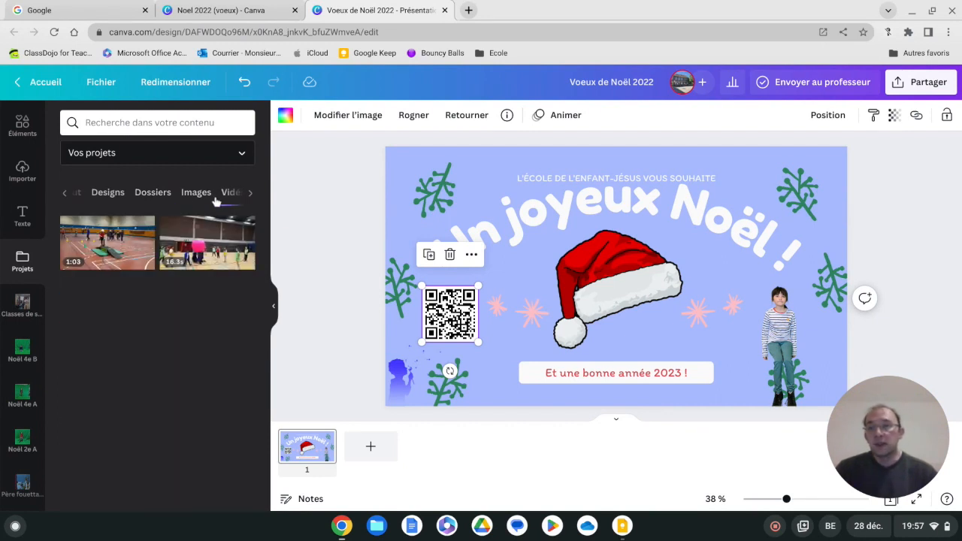
{"action": "left_click", "coordinate": [113, 197]}
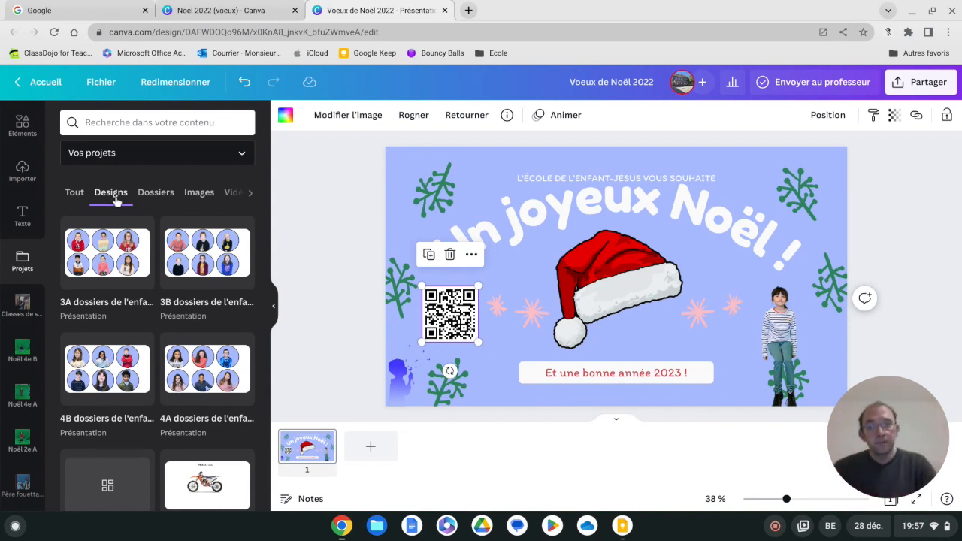
{"action": "scroll", "coordinate": [132, 293], "scroll_direction": "down", "scroll_amount": 3}
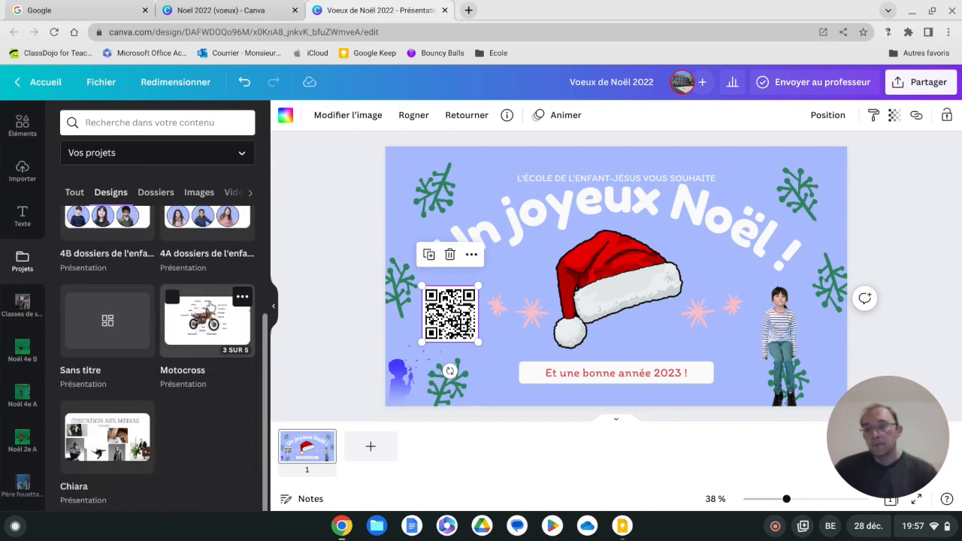
{"action": "scroll", "coordinate": [211, 305], "scroll_direction": "up", "scroll_amount": 1}
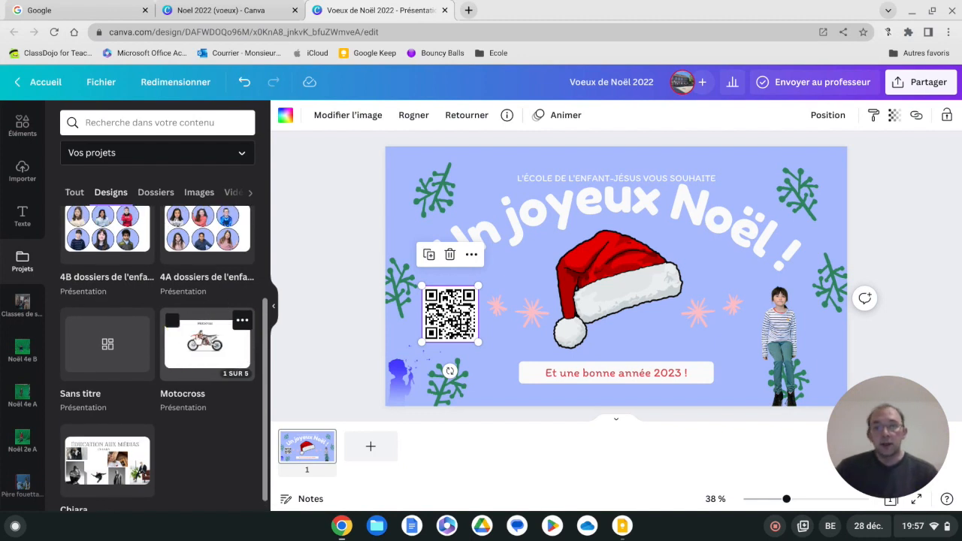
Deselect the QR code and leave the greeting design for the home page.
{"action": "left_click", "coordinate": [368, 359]}
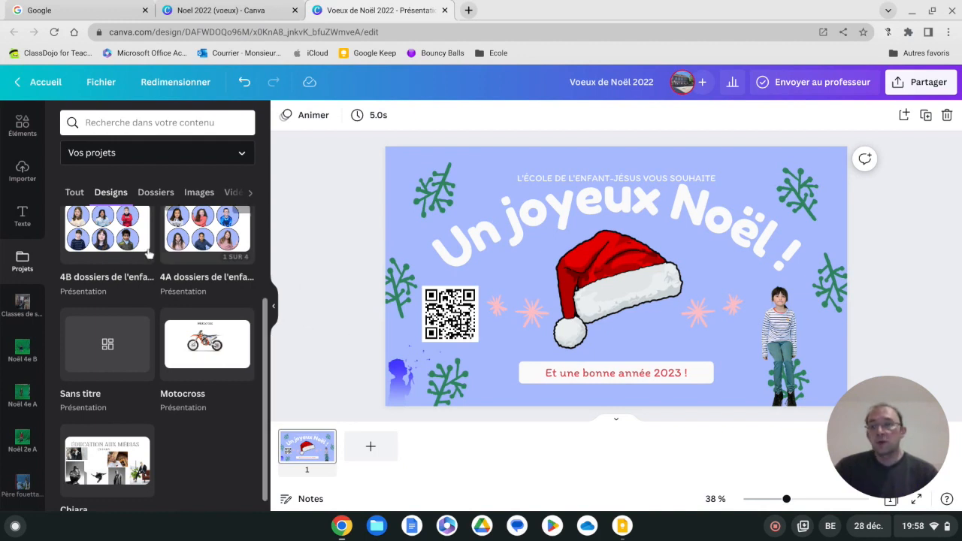
{"action": "scroll", "coordinate": [26, 218], "scroll_direction": "up", "scroll_amount": 1}
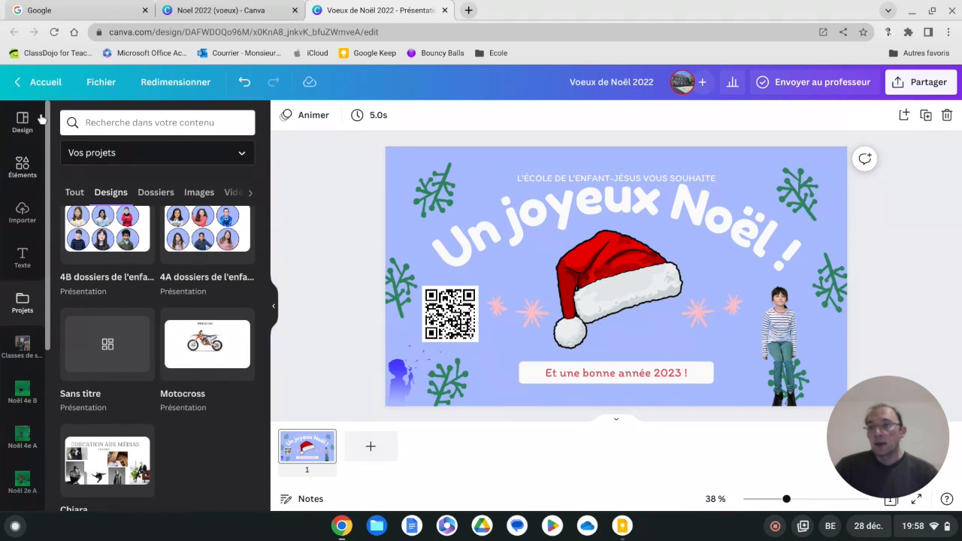
{"action": "left_click", "coordinate": [50, 82]}
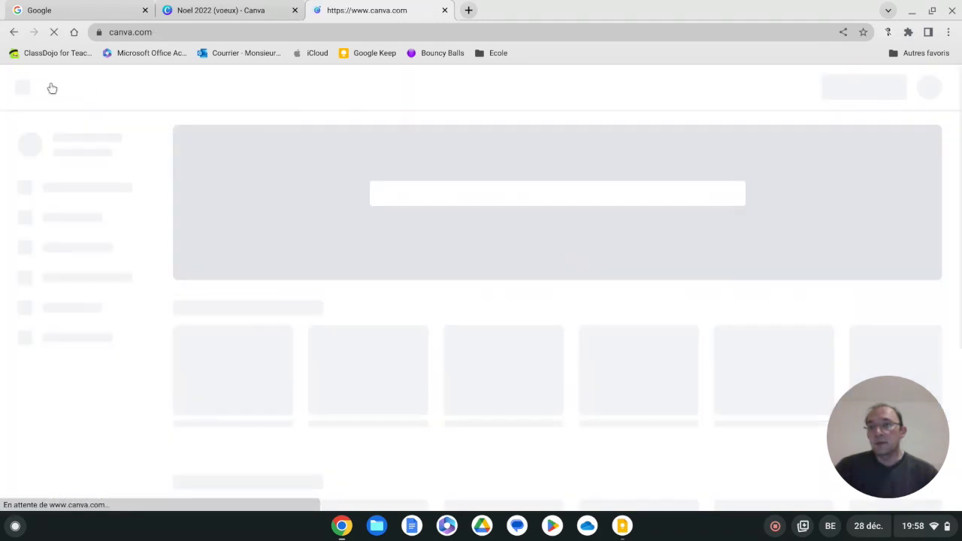